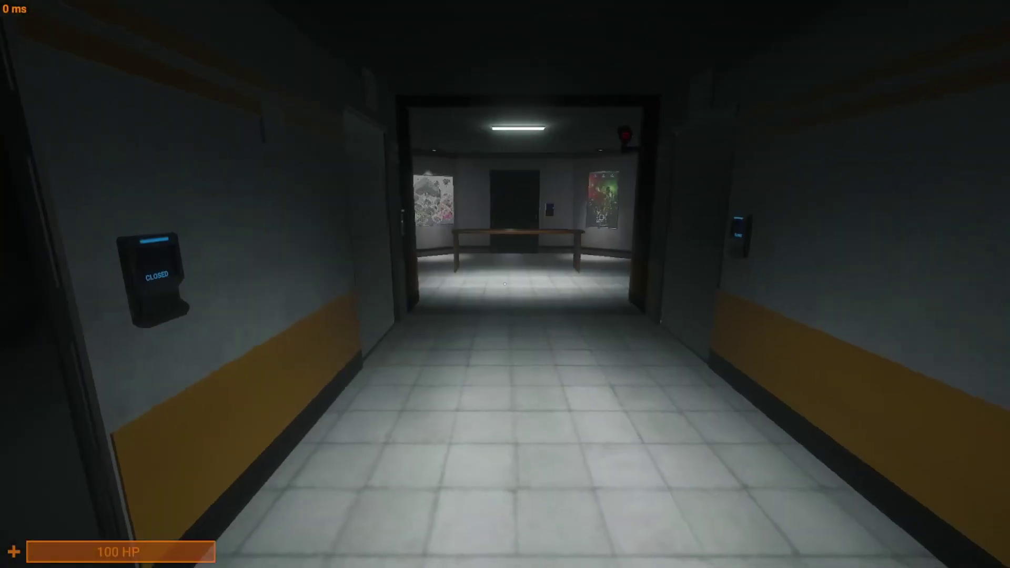
Open the in-game console and run the .me command to list the available animations
{"action": "key", "text": "w"}
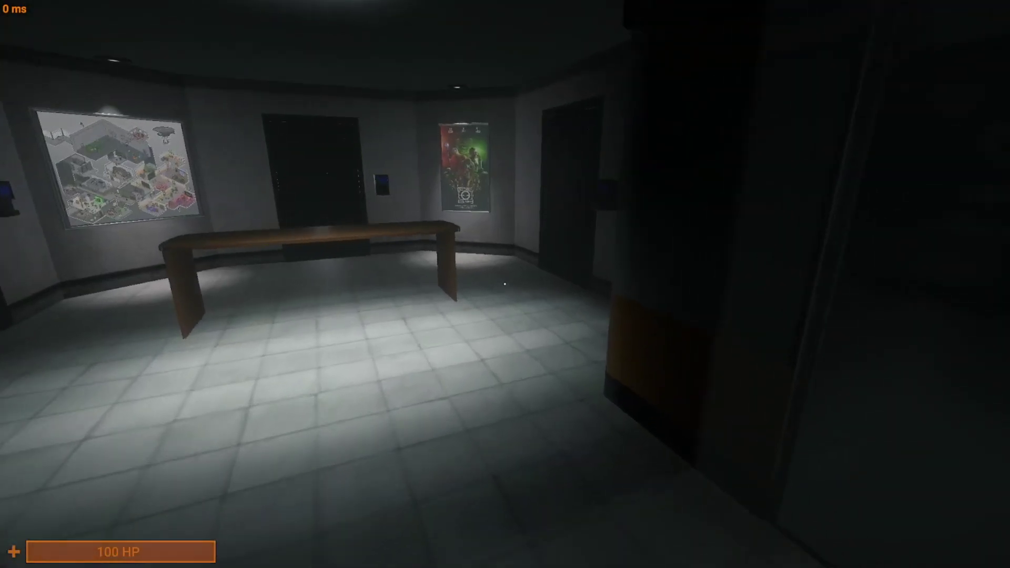
{"action": "key", "text": "w"}
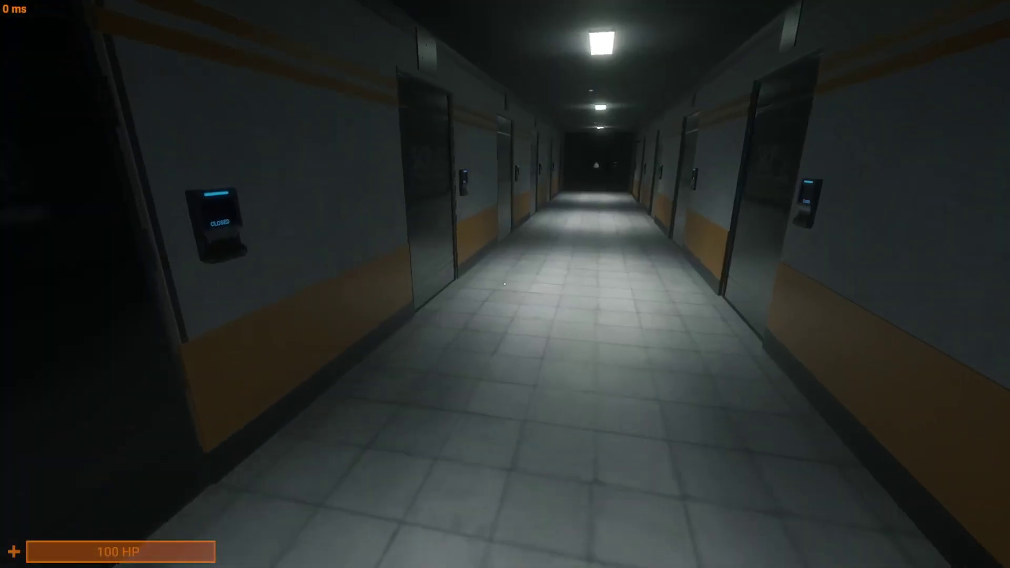
{"action": "key", "text": "s"}
{"action": "key", "text": "grave"}
{"action": "type", "text": "."}
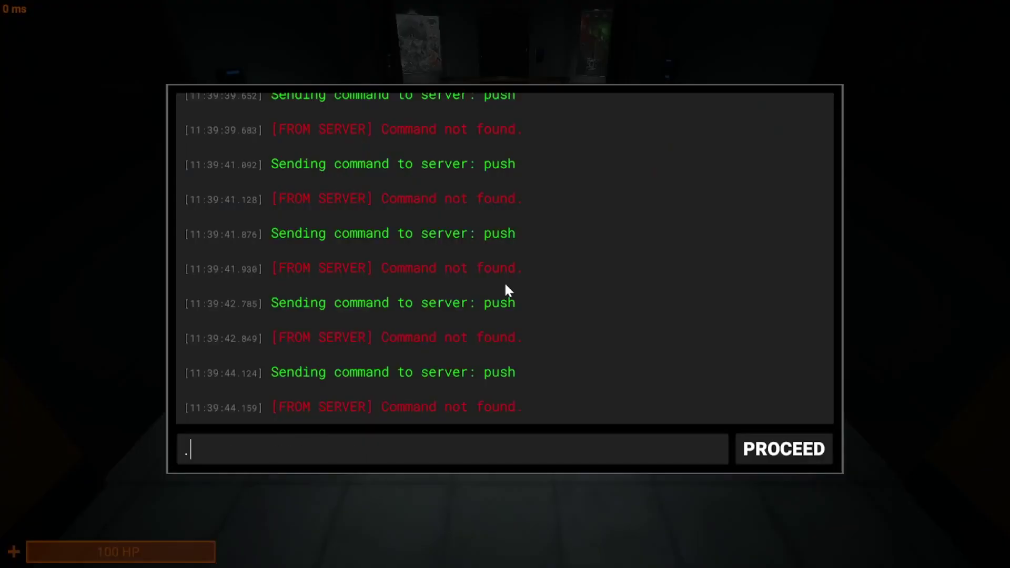
{"action": "type", "text": ".me"}
{"action": "key", "text": "Return"}
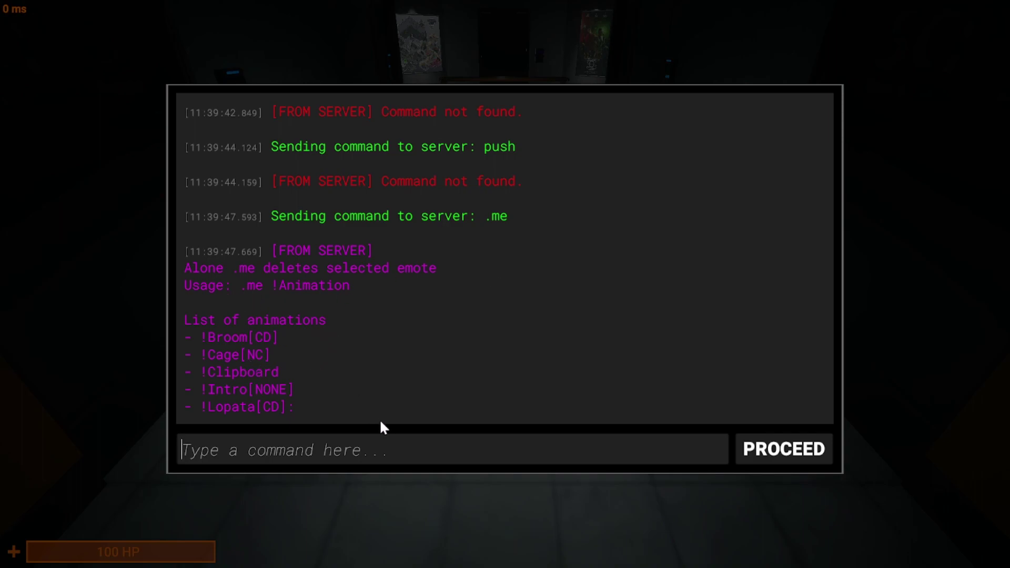
Play the broom emote by running .me !Broom[CD] in the console
{"action": "type", "text": "..me !"}
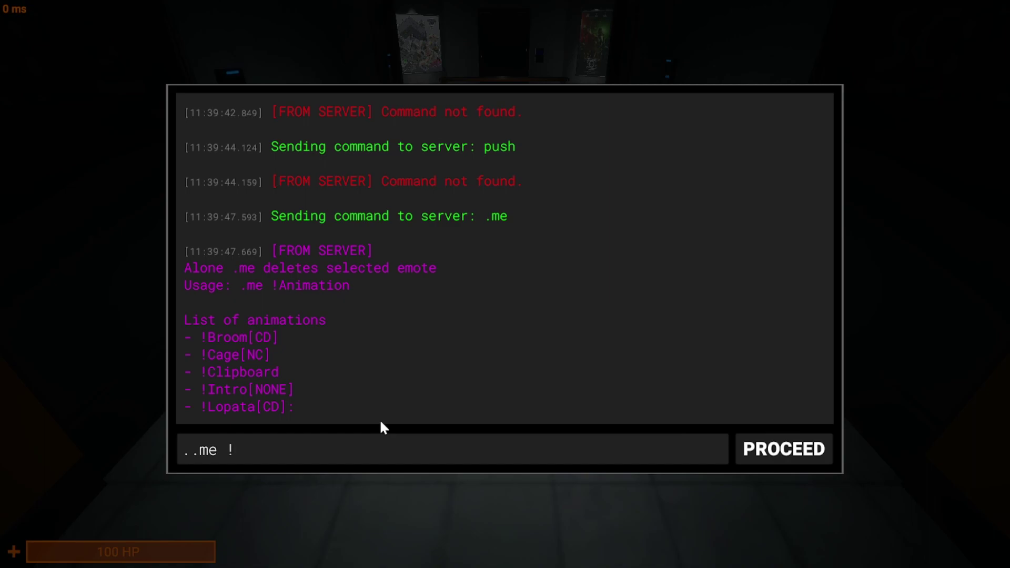
{"action": "type", "text": "Broom("}
{"action": "key", "text": "BackSpace"}
{"action": "type", "text": "[]"}
{"action": "key", "text": "Left"}
{"action": "type", "text": "CD"}
{"action": "key", "text": "Return"}
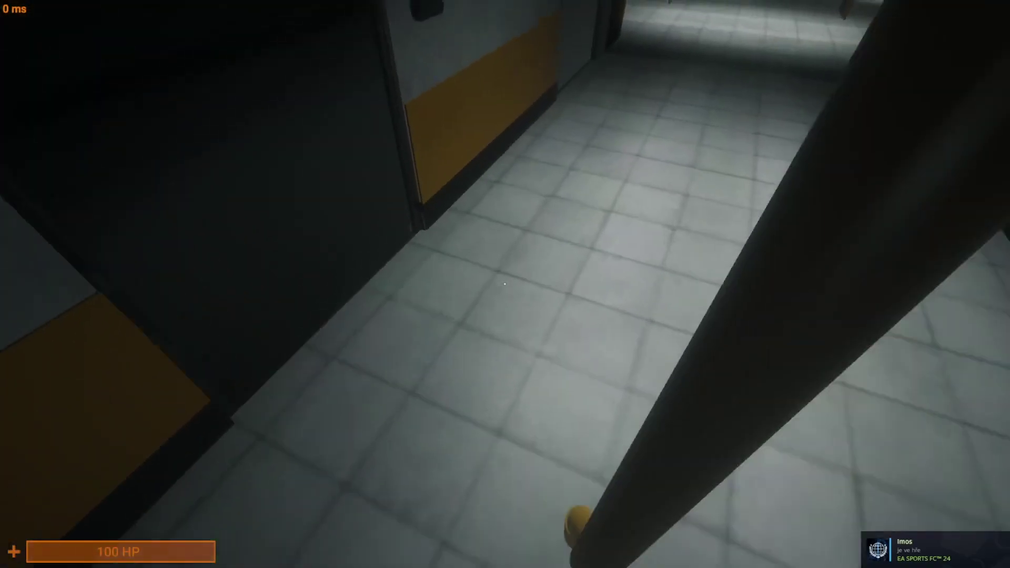
Walk along the corridor and look down to view the broom emote in use
{"action": "left_click", "coordinate": [504, 284]}
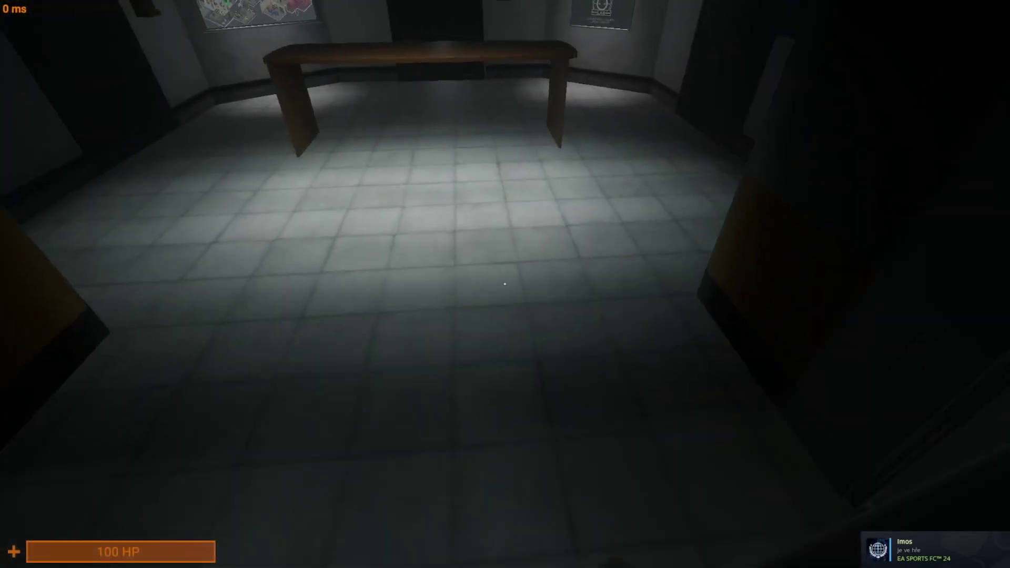
{"action": "left_click", "coordinate": [505, 284]}
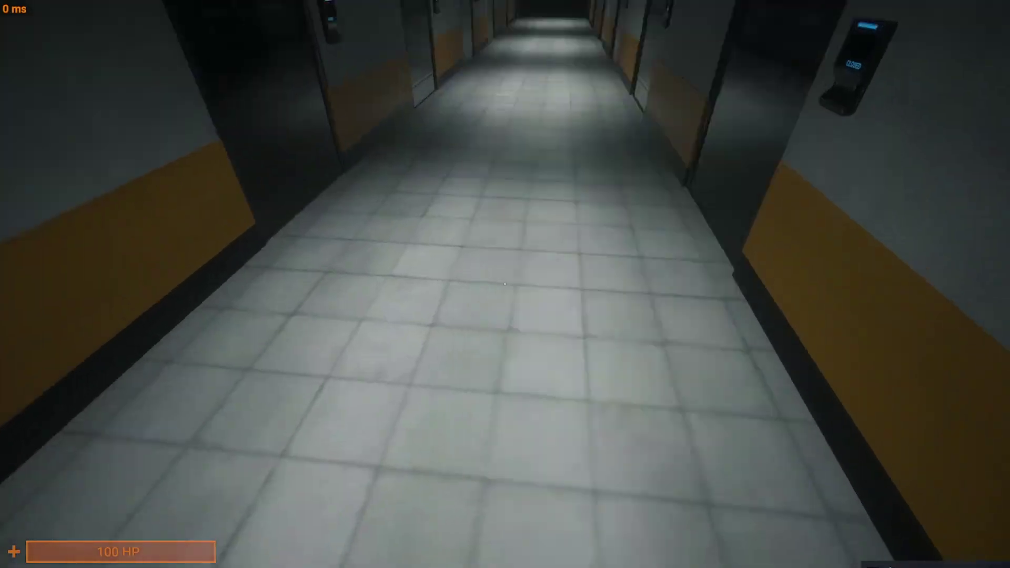
{"action": "left_click", "coordinate": [505, 284]}
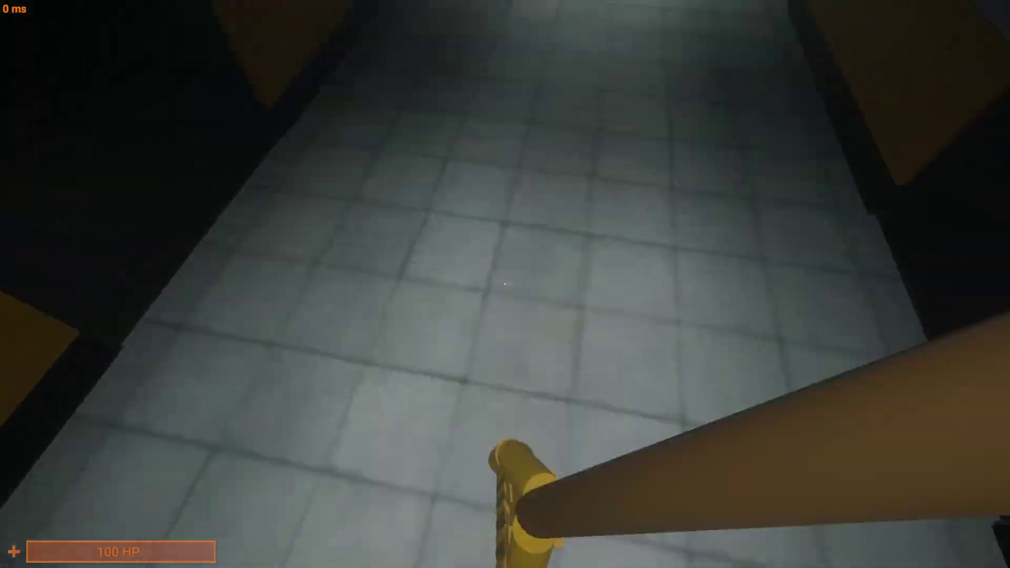
{"action": "key", "text": "grave"}
{"action": "type", "text": "..m"}
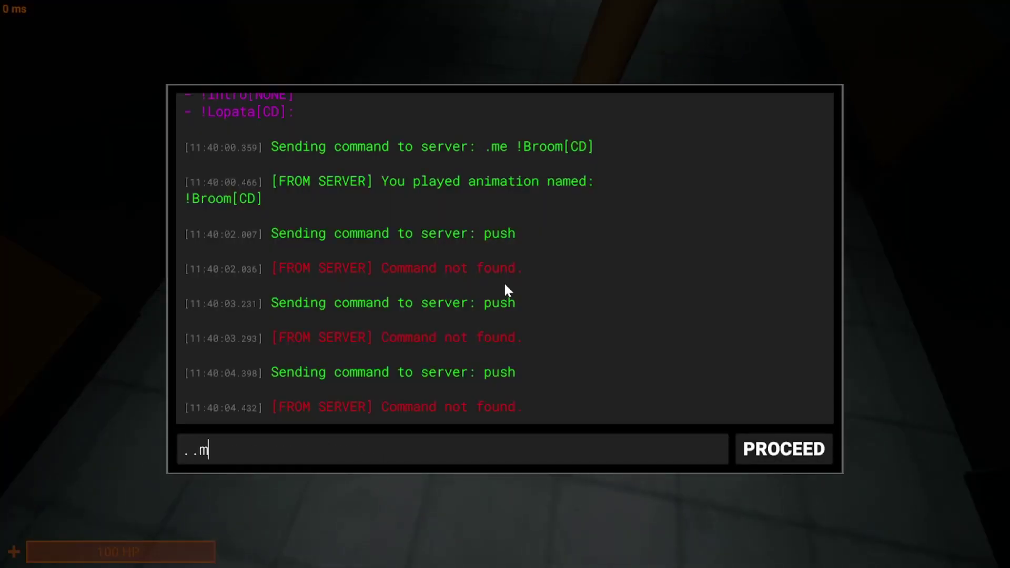
{"action": "key", "text": "grave"}
{"action": "key", "text": "w"}
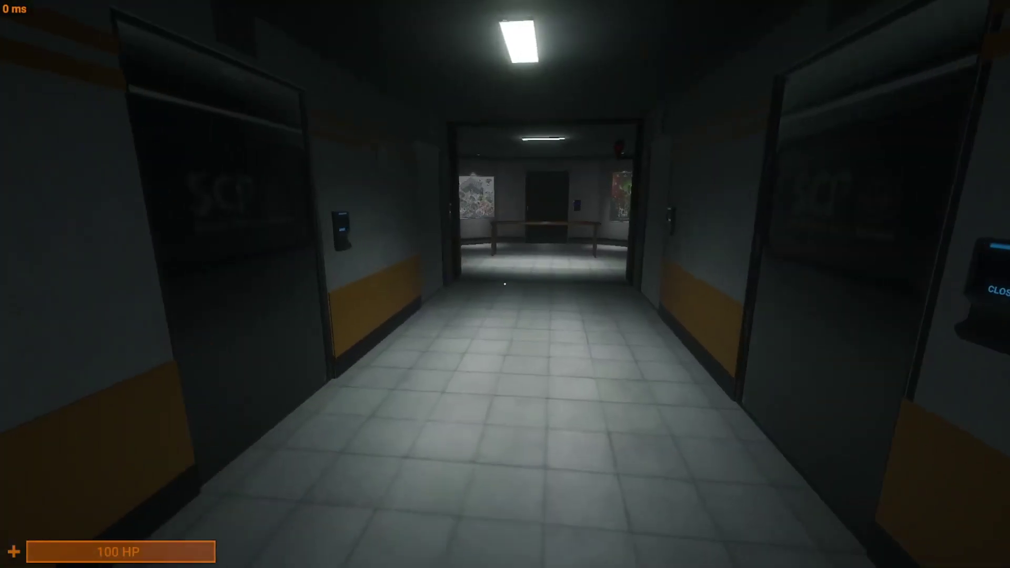
Switch to the Unity editor, hide every object in the Chambery scene except the MTF character, and focus on that model
{"action": "key", "text": "alt+Tab"}
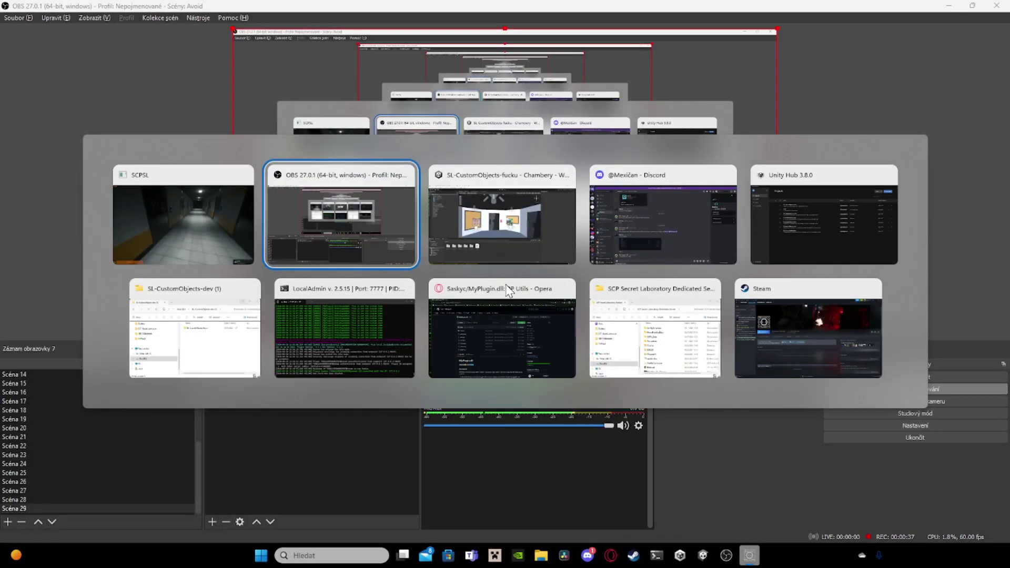
{"action": "key", "text": "alt+Tab"}
{"action": "right_click_drag", "start_coordinate": [329, 266], "coordinate": [429, 302]}
{"action": "key", "text": "s"}
{"action": "left_click", "coordinate": [4, 215]}
{"action": "left_click", "coordinate": [4, 97]}
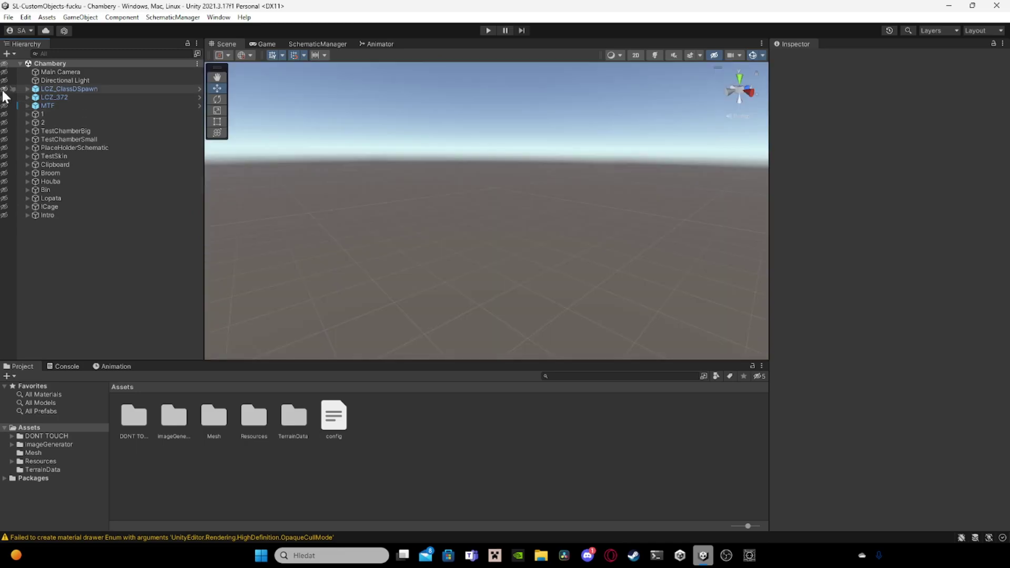
{"action": "double_click", "coordinate": [48, 106]}
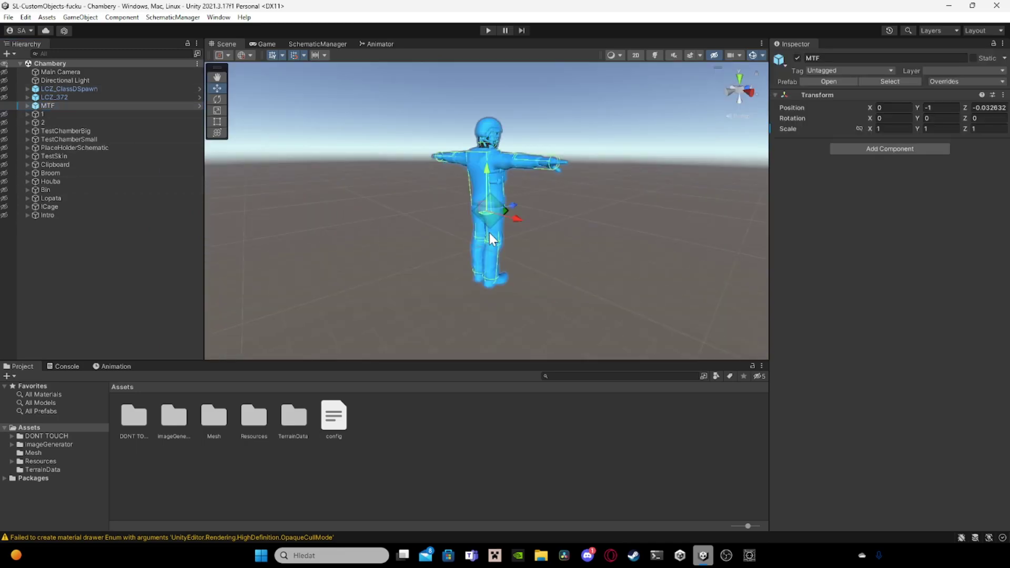
{"action": "right_click_drag", "start_coordinate": [489, 232], "coordinate": [332, 247]}
{"action": "key", "text": "s"}
{"action": "key", "text": "w"}
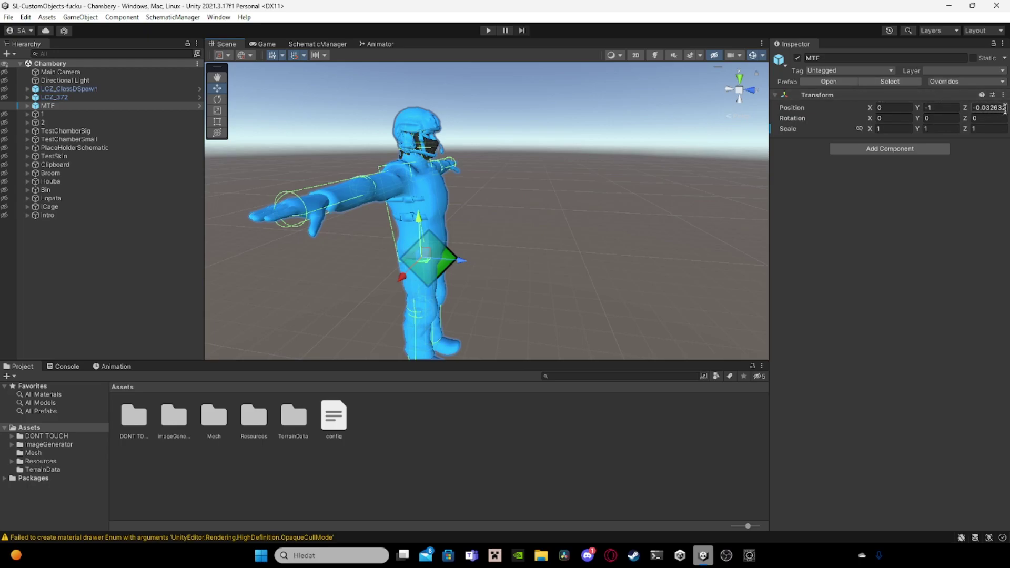
Add a Cube primitive from Resources/Blocks/Primitives to the scene root
{"action": "double_click", "coordinate": [254, 417]}
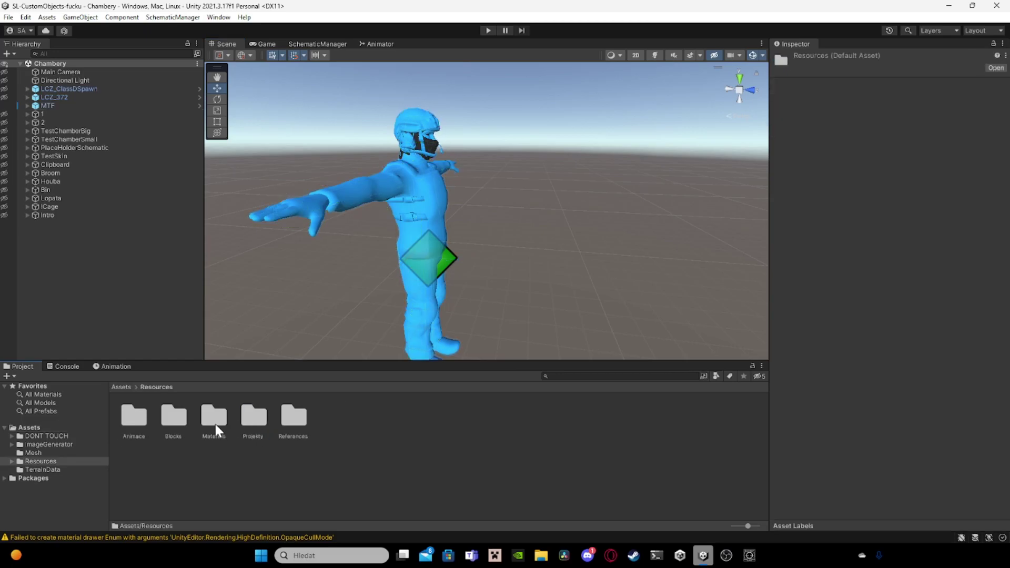
{"action": "double_click", "coordinate": [175, 417]}
{"action": "double_click", "coordinate": [174, 415]}
{"action": "left_click_drag", "start_coordinate": [175, 416], "coordinate": [117, 222]}
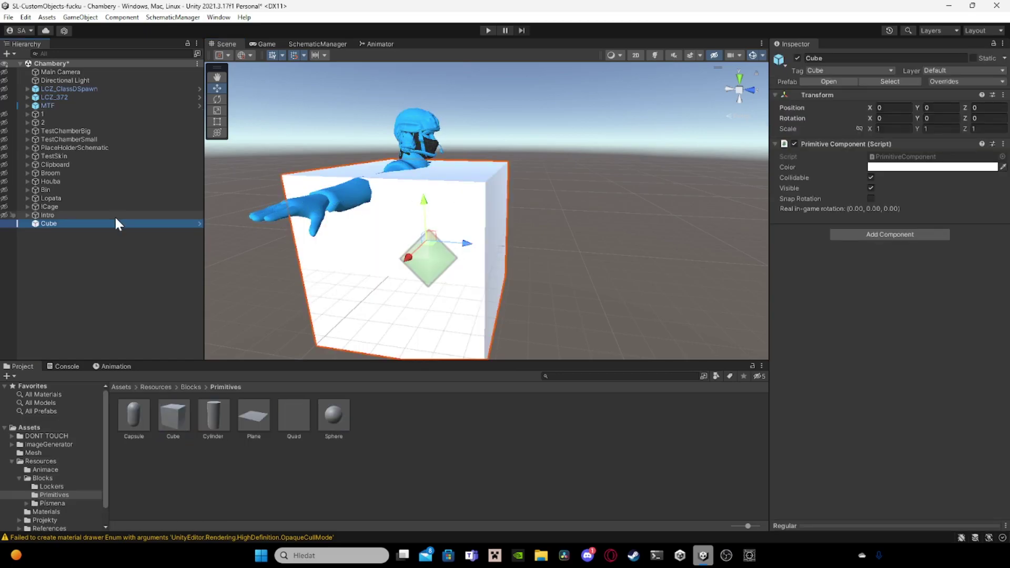
Create an empty parent object for the cube and name it !Hammer[NONE]
{"action": "right_click", "coordinate": [83, 223]}
{"action": "left_click", "coordinate": [136, 345]}
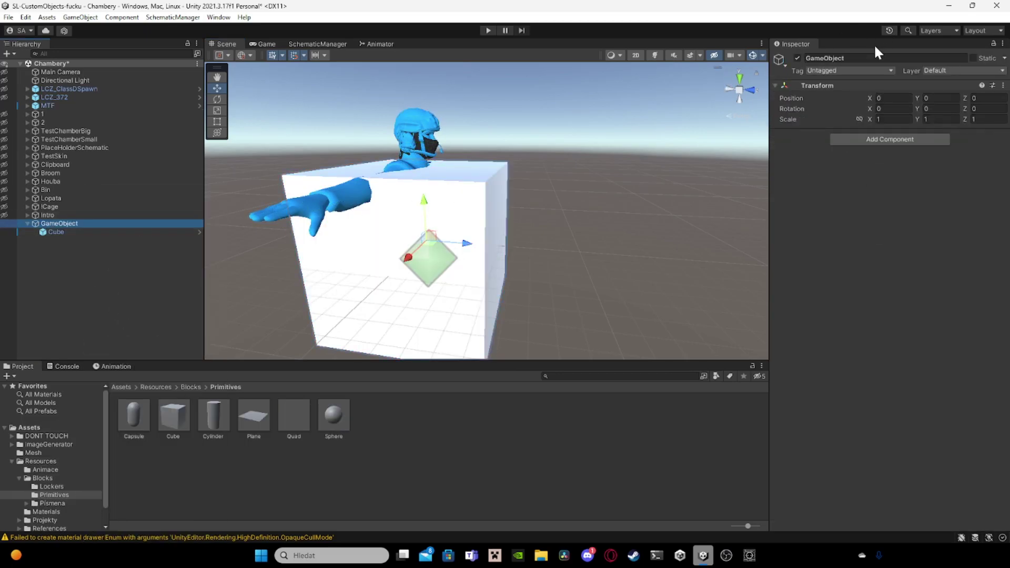
{"action": "left_click", "coordinate": [882, 58]}
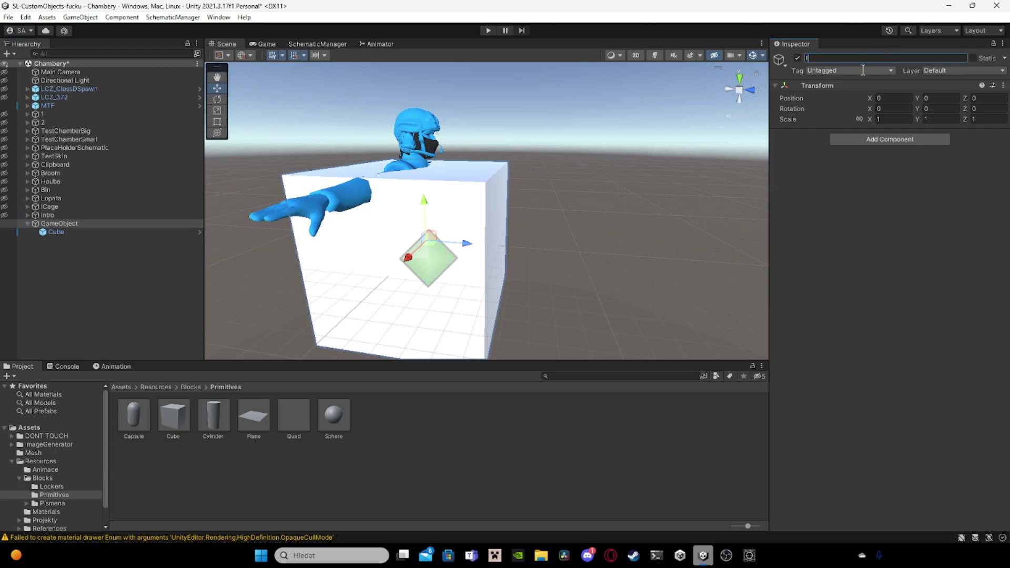
{"action": "type", "text": "!Hammer[NONE"}
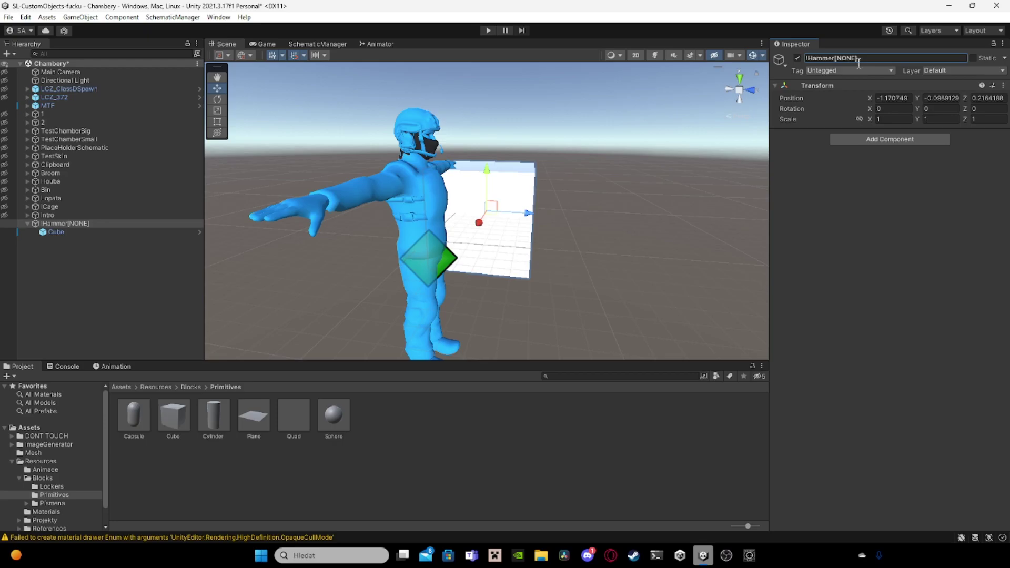
Reset the !Hammer[NONE] position to 0, 0, 0 and add the Schematic script component to it
{"action": "type", "text": "0"}
{"action": "key", "text": "Tab"}
{"action": "type", "text": "0"}
{"action": "left_click", "coordinate": [989, 97]}
{"action": "type", "text": "0"}
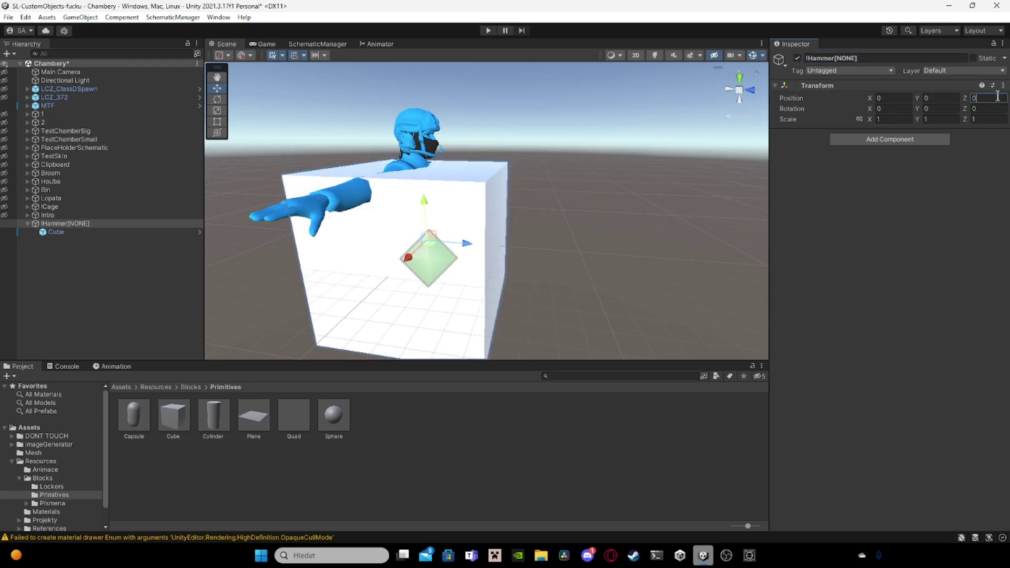
{"action": "left_click", "coordinate": [906, 141]}
{"action": "key", "text": "Return"}
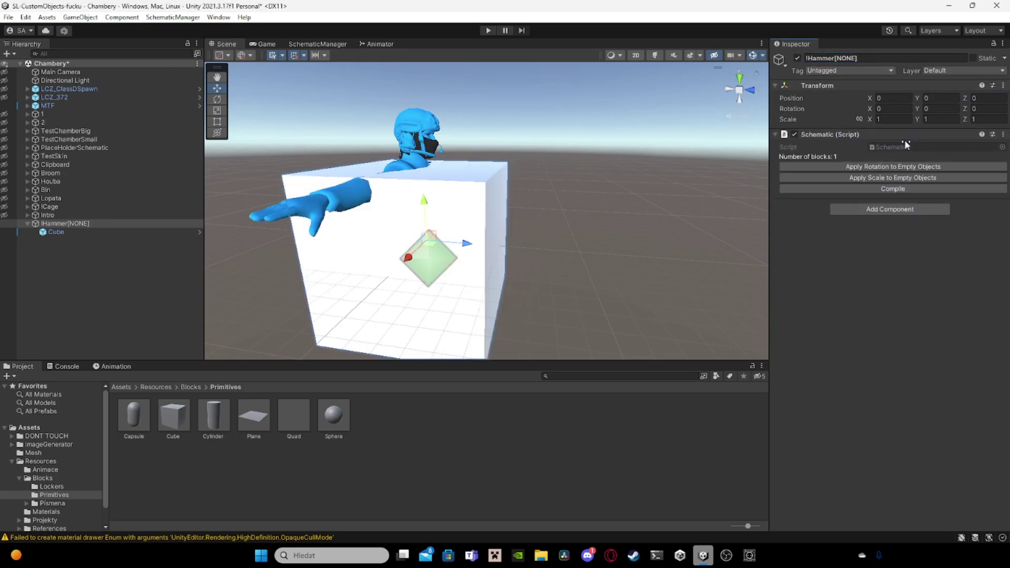
Move the child cube along the Z axis to about 0.95, beside the MTF character
{"action": "right_click_drag", "start_coordinate": [429, 174], "coordinate": [424, 206]}
{"action": "left_click", "coordinate": [102, 233]}
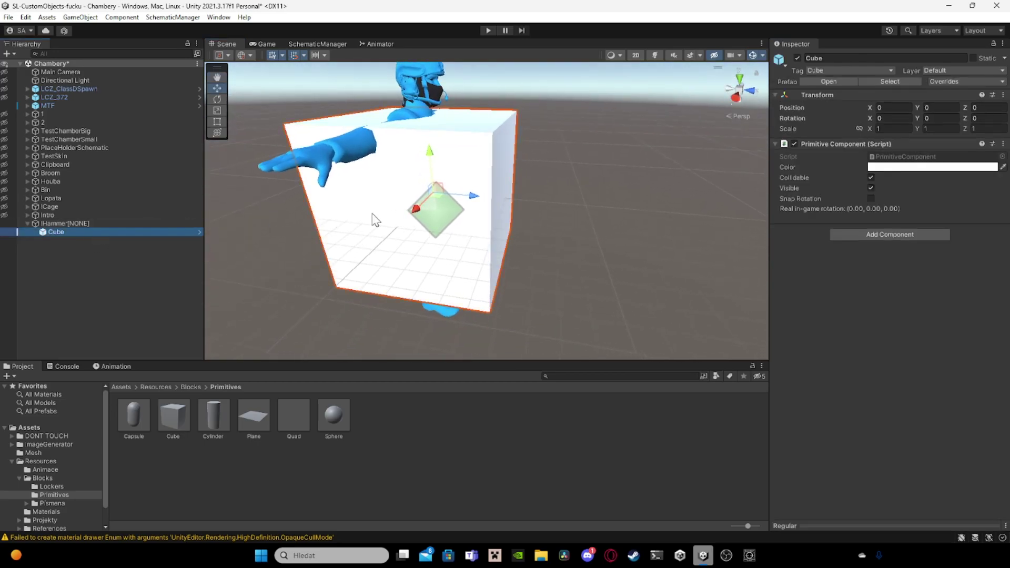
{"action": "key", "text": "f"}
{"action": "left_click_drag", "start_coordinate": [556, 204], "coordinate": [598, 205]}
{"action": "right_click_drag", "start_coordinate": [416, 228], "coordinate": [595, 217]}
Trim the cube's sides with the Rect tool to turn it into a narrow upright column
{"action": "key", "text": "t"}
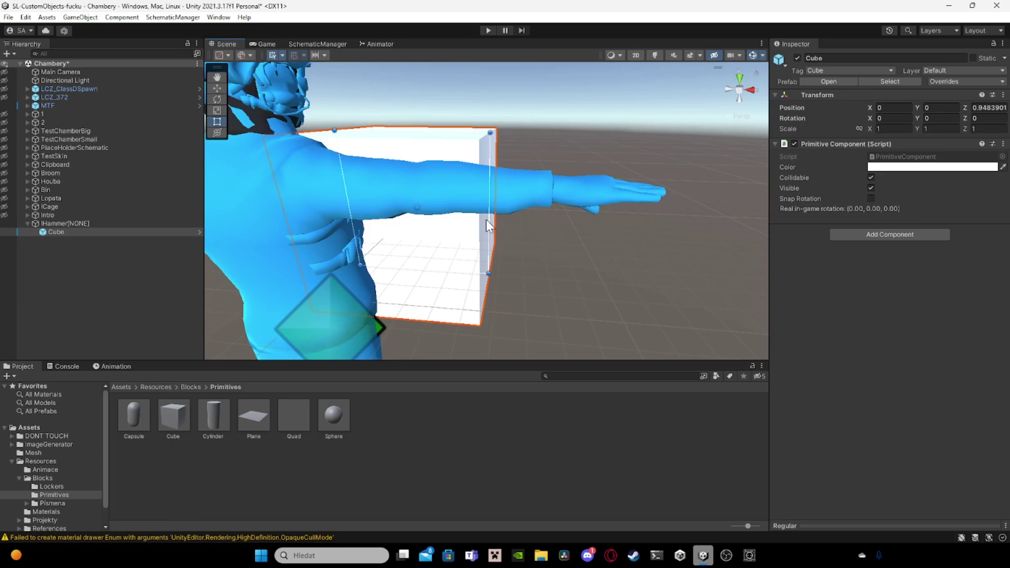
{"action": "left_click_drag", "start_coordinate": [490, 218], "coordinate": [424, 216]}
{"action": "right_click_drag", "start_coordinate": [424, 216], "coordinate": [447, 223]}
{"action": "key", "text": "a"}
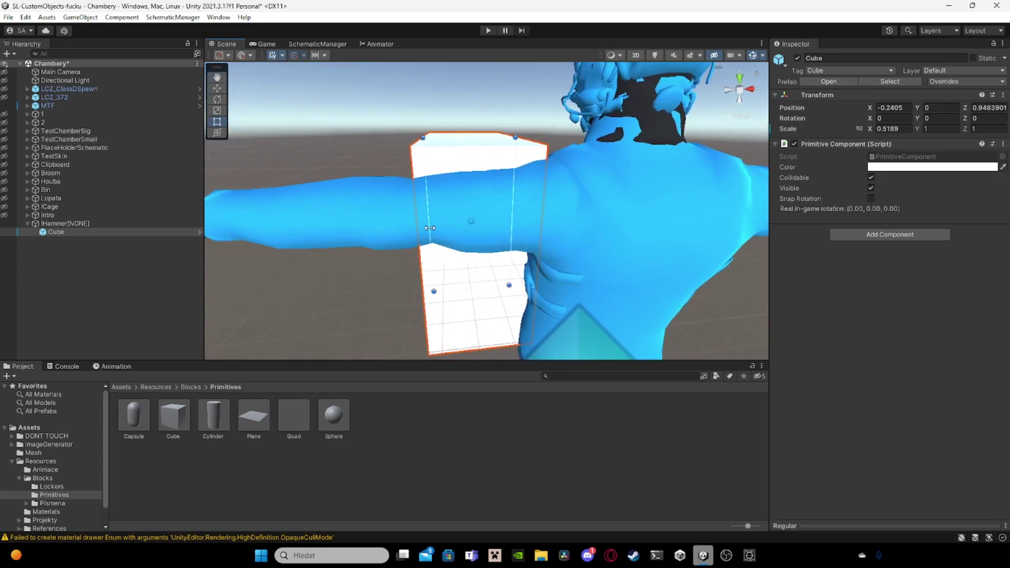
{"action": "left_click_drag", "start_coordinate": [430, 228], "coordinate": [473, 228]}
{"action": "key", "text": "f"}
{"action": "left_click_drag", "start_coordinate": [616, 229], "coordinate": [534, 228]}
{"action": "left_click", "coordinate": [444, 226]}
{"action": "left_click", "coordinate": [444, 226]}
{"action": "left_click_drag", "start_coordinate": [437, 228], "coordinate": [535, 231]}
{"action": "key", "text": "d"}
Thin the column further and lower its top to form a handle about 0.10 × 0.59 × 0.05
{"action": "right_click_drag", "start_coordinate": [535, 231], "coordinate": [387, 252]}
{"action": "key", "text": "w"}
{"action": "key", "text": "s"}
{"action": "left_click_drag", "start_coordinate": [441, 254], "coordinate": [394, 262]}
{"action": "right_click_drag", "start_coordinate": [394, 262], "coordinate": [401, 194]}
{"action": "left_click_drag", "start_coordinate": [401, 204], "coordinate": [398, 349]}
Duplicate the handle cube and set the copy's X rotation to 90
{"action": "right_click_drag", "start_coordinate": [424, 204], "coordinate": [576, 315]}
{"action": "key", "text": "s"}
{"action": "key", "text": "w"}
{"action": "left_click_drag", "start_coordinate": [576, 315], "coordinate": [538, 293], "text": "alt"}
{"action": "key", "text": "ctrl+d"}
{"action": "key", "text": "w"}
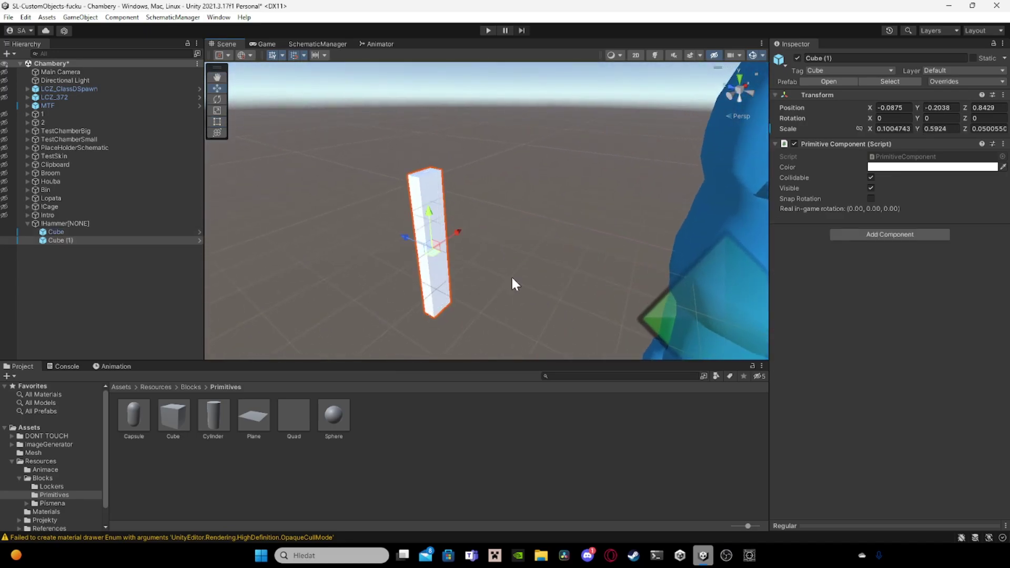
{"action": "key", "text": "e"}
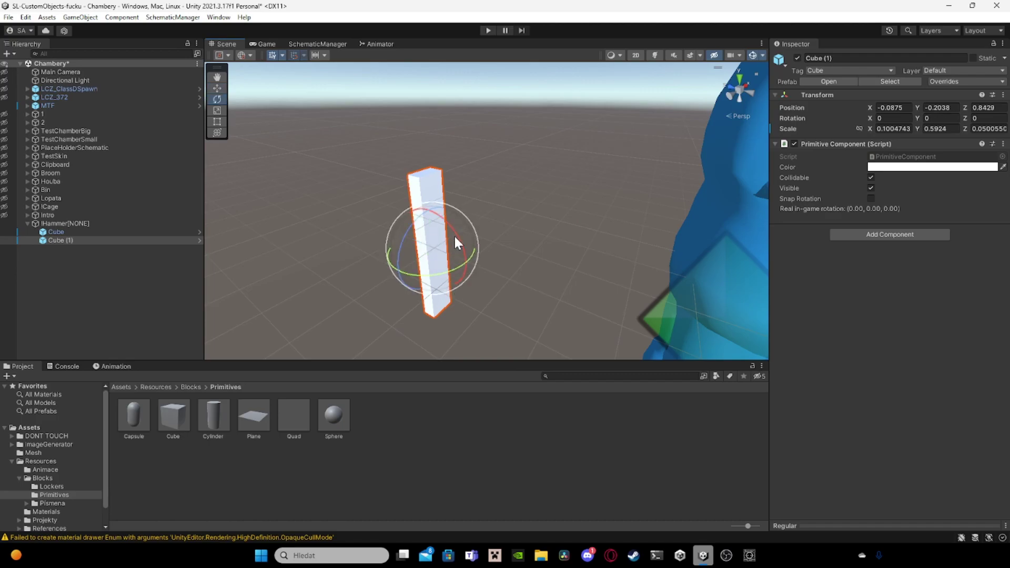
{"action": "left_click_drag", "start_coordinate": [454, 234], "coordinate": [376, 119]}
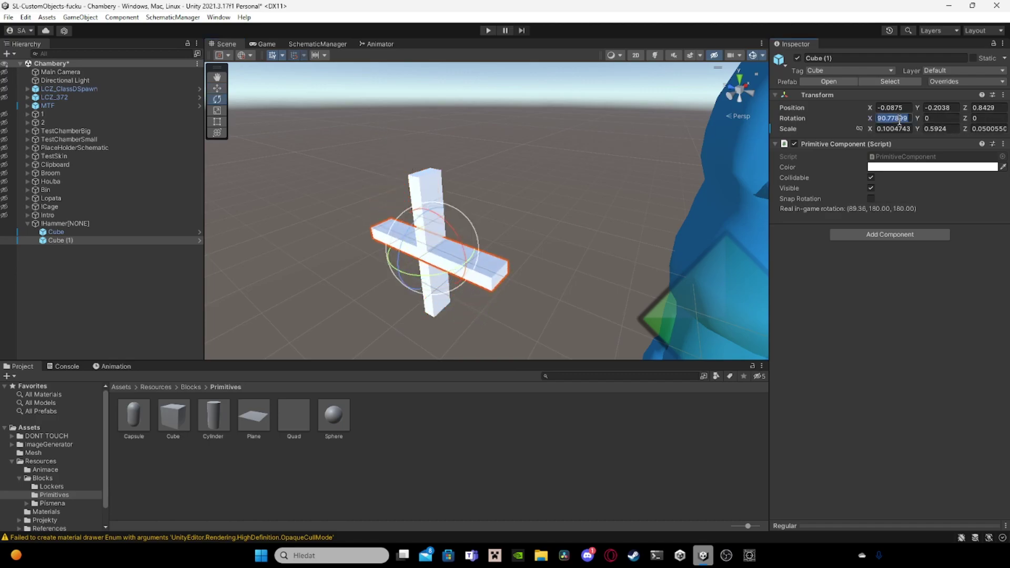
{"action": "type", "text": "90"}
{"action": "key", "text": "Return"}
Raise the copy to the handle's top at Y about 0.08 and shorten it to a hammer head about 0.11 long
{"action": "key", "text": "w"}
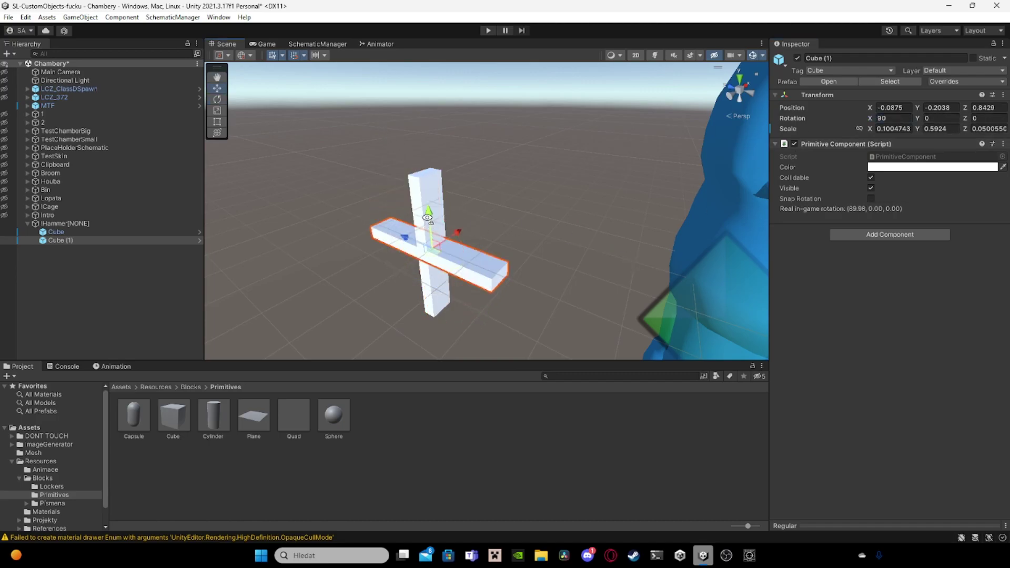
{"action": "left_click_drag", "start_coordinate": [429, 213], "coordinate": [447, 136]}
{"action": "key", "text": "a"}
{"action": "right_click_drag", "start_coordinate": [447, 136], "coordinate": [534, 178]}
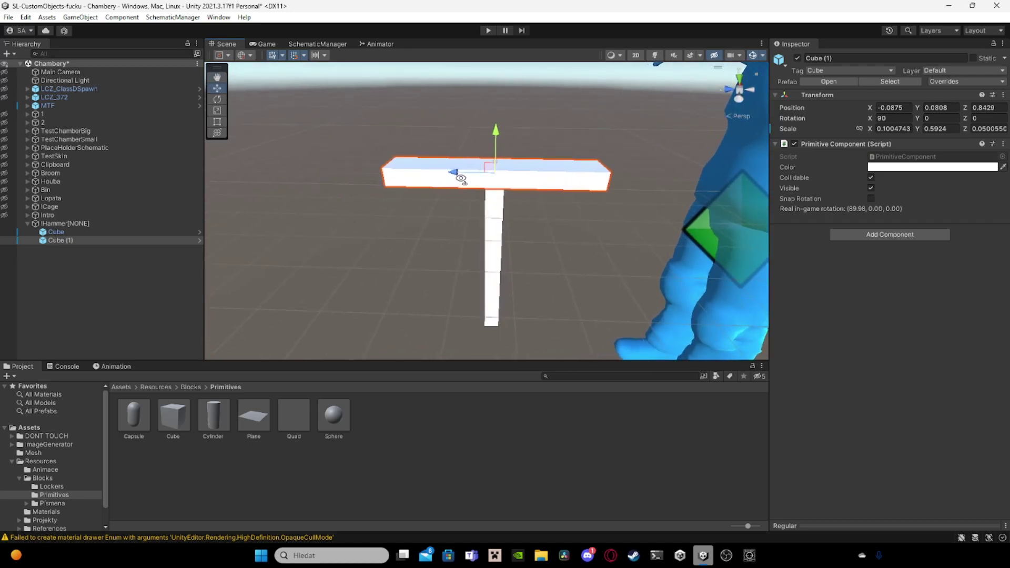
{"action": "left_click_drag", "start_coordinate": [456, 173], "coordinate": [356, 172]}
{"action": "key", "text": "t"}
{"action": "left_click_drag", "start_coordinate": [287, 172], "coordinate": [459, 178]}
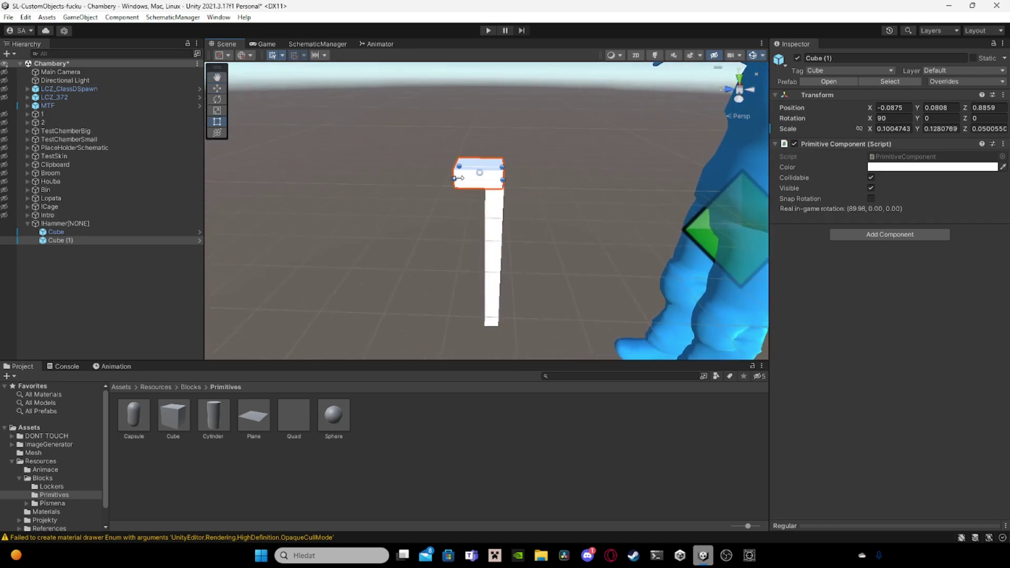
Set the handle cube's color to orange FF7D00
{"action": "left_click", "coordinate": [502, 211]}
{"action": "left_click", "coordinate": [889, 167]}
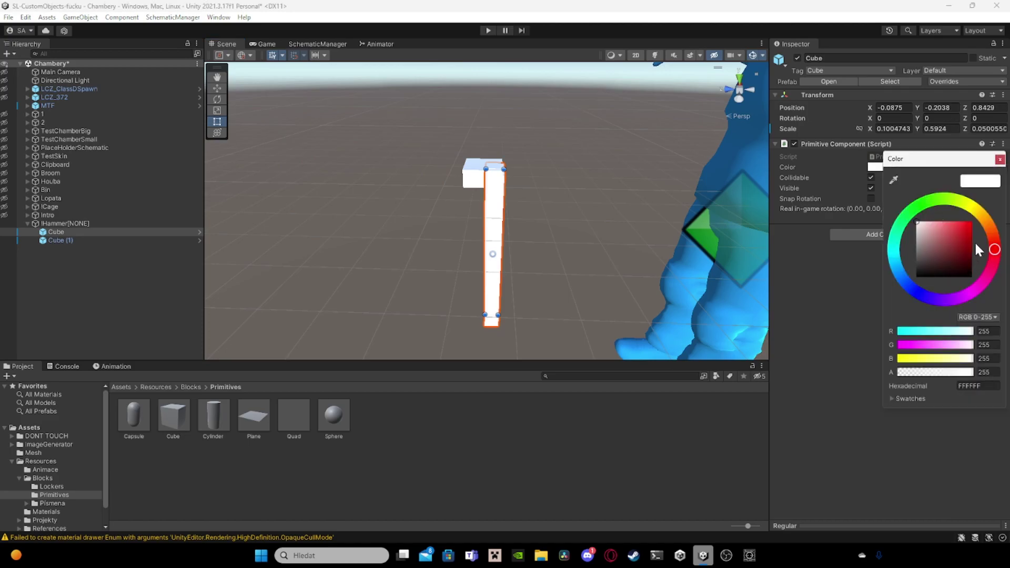
{"action": "left_click_drag", "start_coordinate": [994, 235], "coordinate": [988, 225]}
{"action": "left_click", "coordinate": [971, 222]}
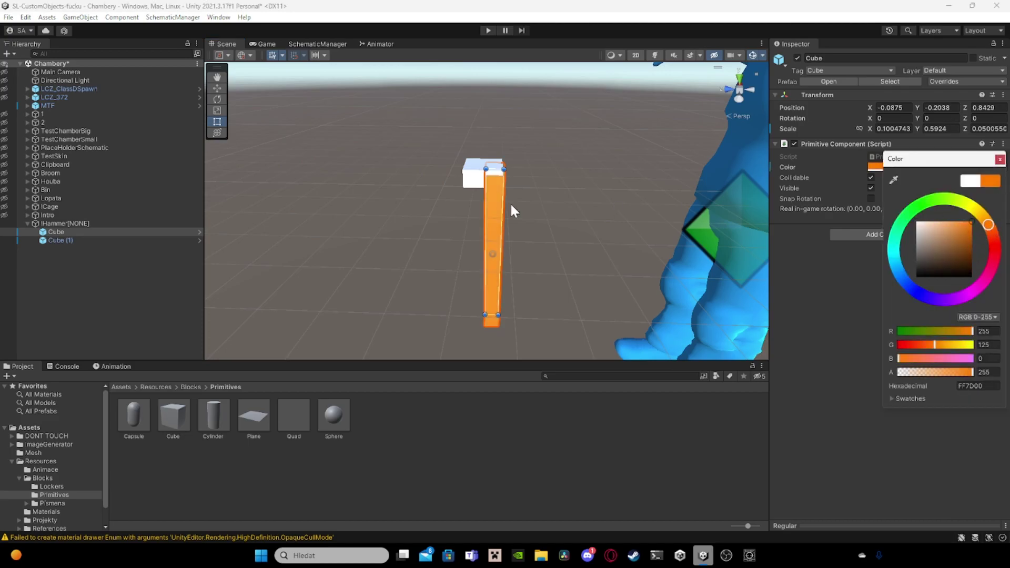
Change the hammer head's color to grey and select the handle cube
{"action": "left_click", "coordinate": [469, 180]}
{"action": "left_click", "coordinate": [876, 167]}
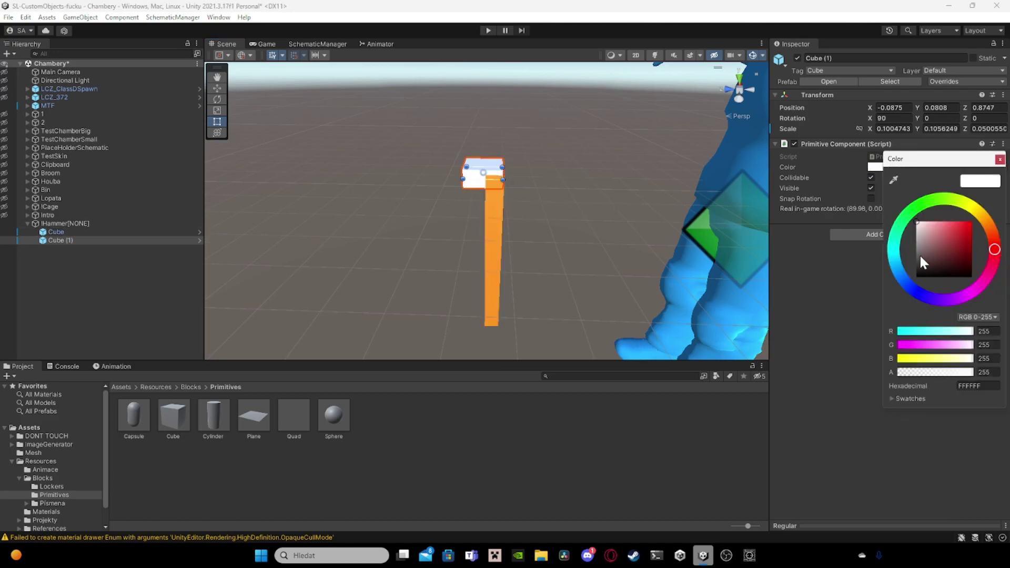
{"action": "left_click", "coordinate": [491, 242]}
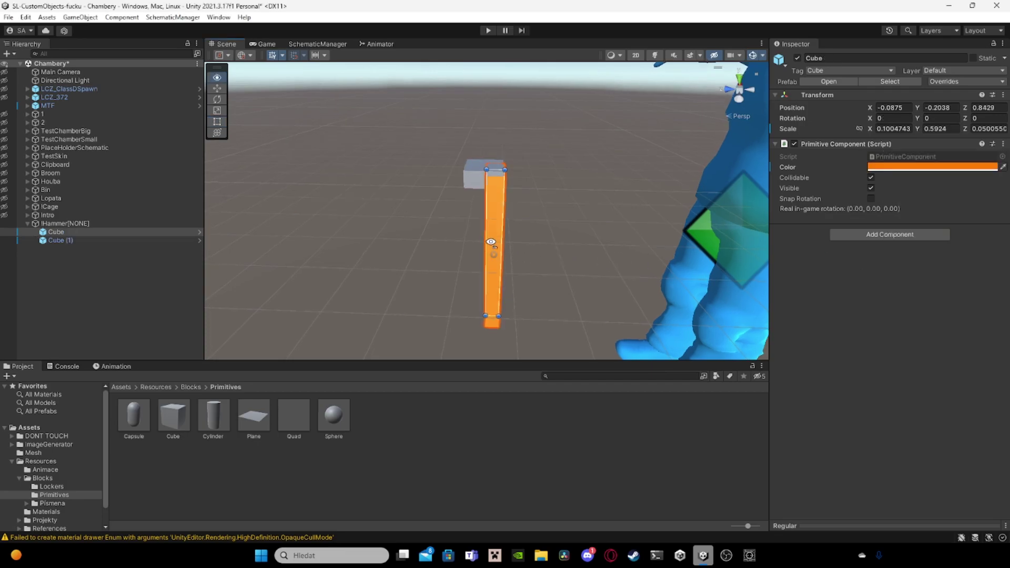
Examine how the grey hammer head sits on the orange handle from several angles
{"action": "key", "text": "d"}
{"action": "key", "text": "w"}
{"action": "right_click_drag", "start_coordinate": [490, 242], "coordinate": [322, 204]}
{"action": "left_click_drag", "start_coordinate": [332, 167], "coordinate": [336, 212]}
{"action": "left_click", "coordinate": [374, 243]}
{"action": "key", "text": "a"}
{"action": "right_click_drag", "start_coordinate": [374, 242], "coordinate": [453, 207]}
{"action": "key", "text": "s"}
{"action": "key", "text": "w"}
{"action": "right_click_drag", "start_coordinate": [510, 266], "coordinate": [520, 304]}
{"action": "key", "text": "s"}
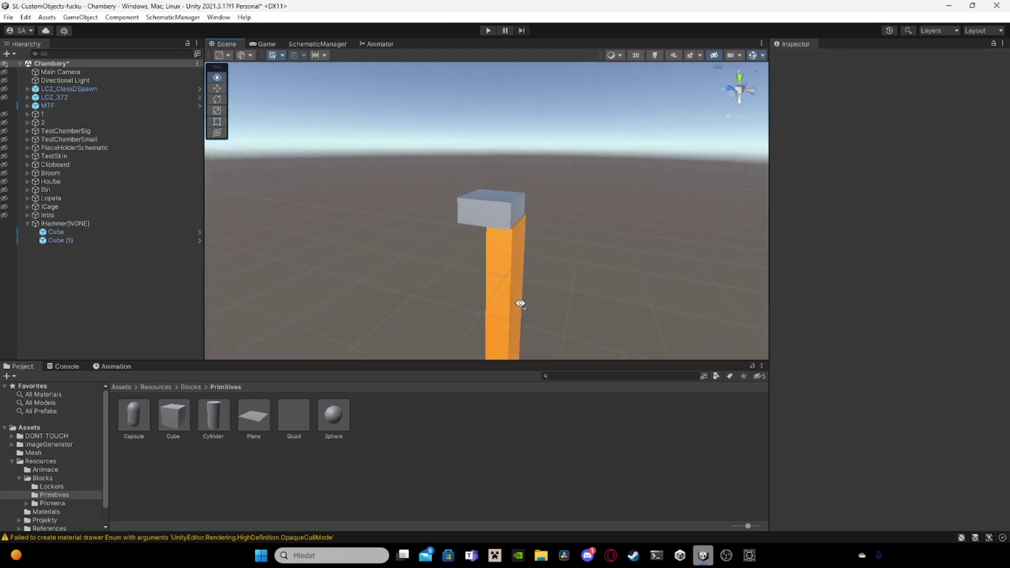
Select the hammer head together with the handle, then raise both and shift them slightly along Z toward the character model
{"action": "left_click_drag", "start_coordinate": [520, 304], "coordinate": [421, 179], "text": "alt"}
{"action": "left_click", "coordinate": [422, 180]}
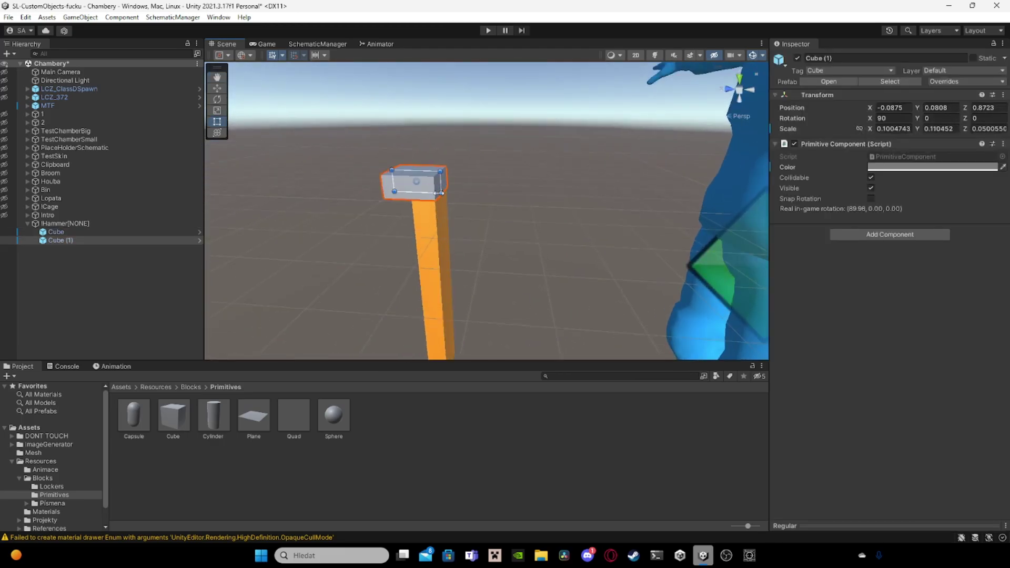
{"action": "left_click", "coordinate": [437, 226], "text": "shift"}
{"action": "key", "text": "s"}
{"action": "right_click_drag", "start_coordinate": [437, 227], "coordinate": [459, 236]}
{"action": "key", "text": "w"}
{"action": "left_click_drag", "start_coordinate": [412, 268], "coordinate": [413, 149]}
{"action": "left_click_drag", "start_coordinate": [370, 194], "coordinate": [408, 191]}
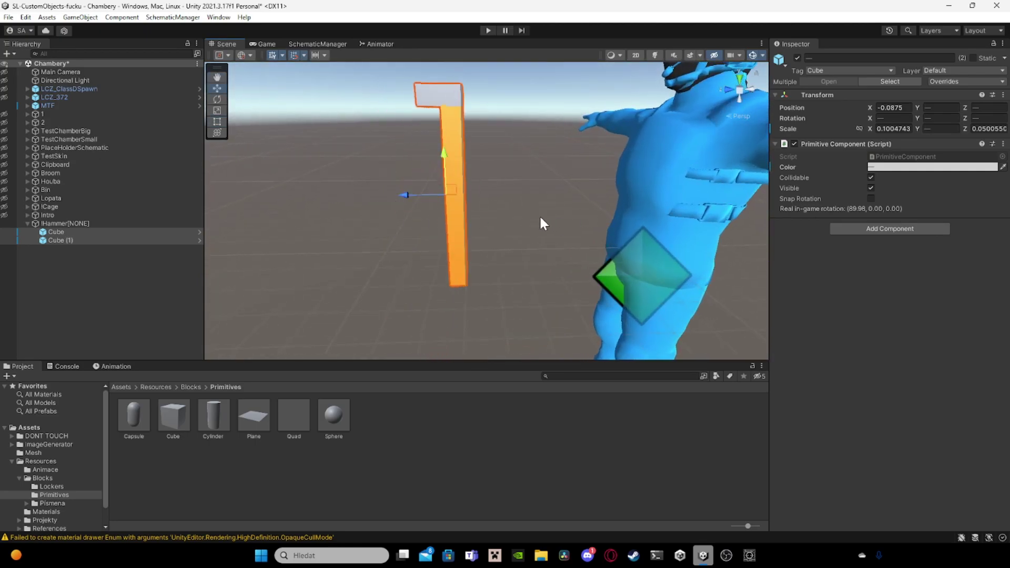
Group the two hammer cubes under a new empty parent object and name it Animator
{"action": "right_click", "coordinate": [99, 240]}
{"action": "left_click", "coordinate": [158, 322]}
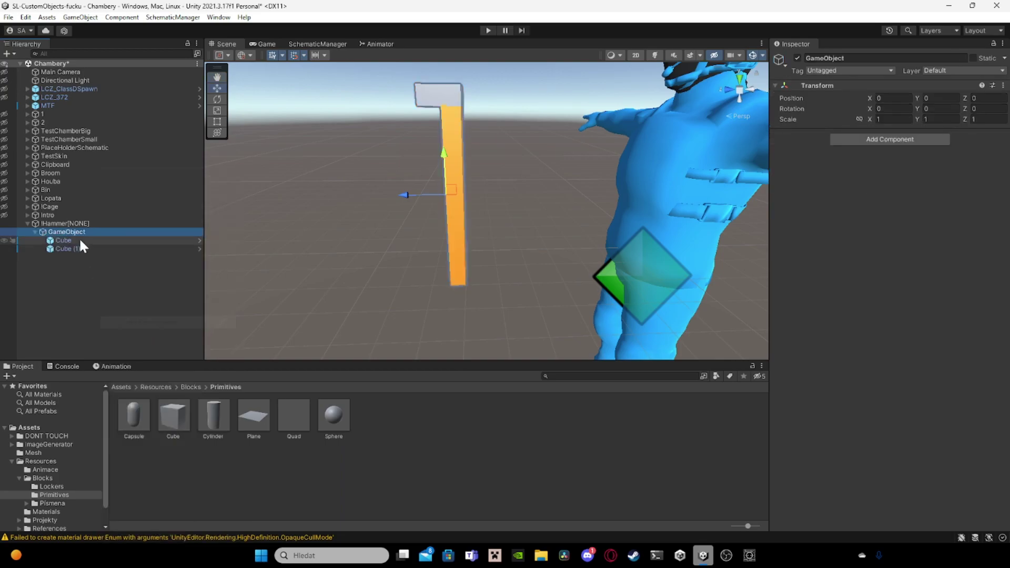
{"action": "left_click", "coordinate": [851, 57]}
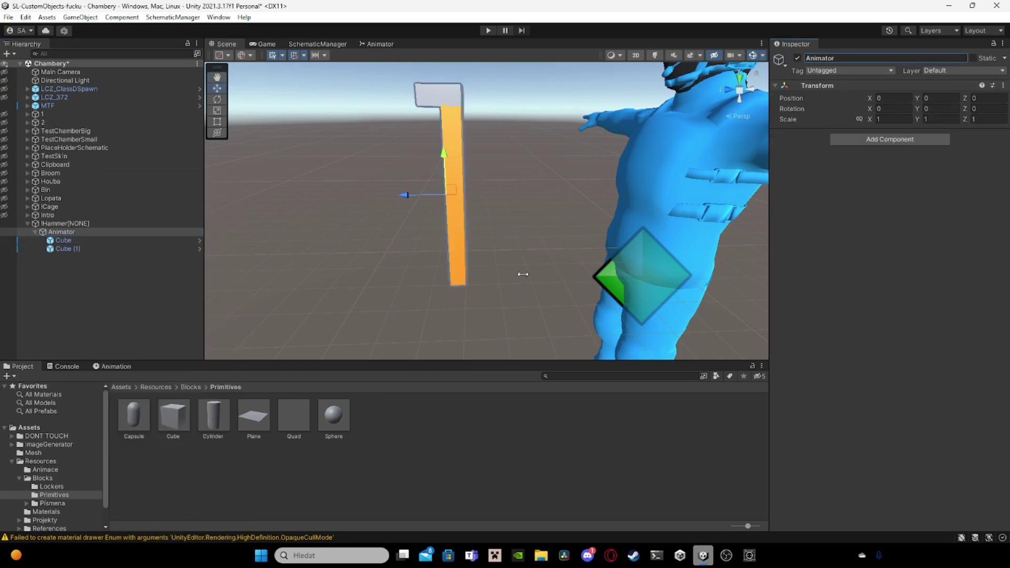
Create an animation clip for the Animator object and save it as Hammeros.anim in the Resources/Animace folder
{"action": "key", "text": "ctrl+6"}
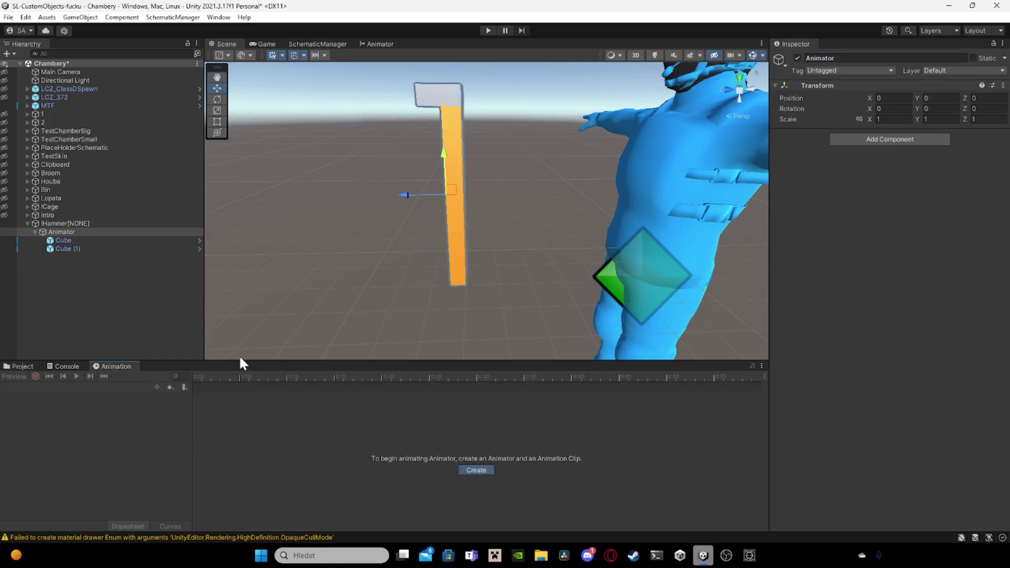
{"action": "left_click", "coordinate": [476, 470]}
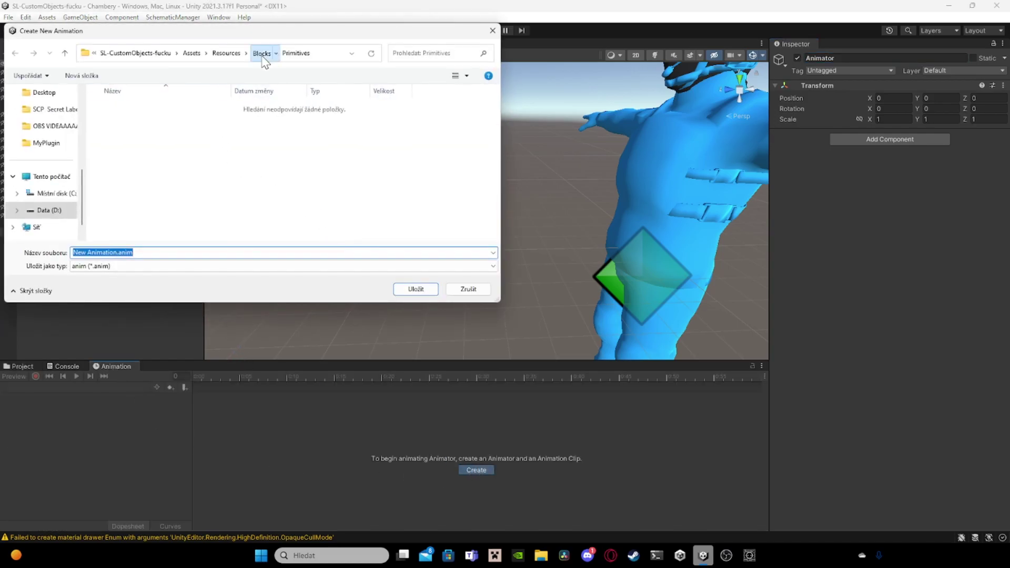
{"action": "left_click", "coordinate": [263, 54]}
{"action": "left_click", "coordinate": [231, 54]}
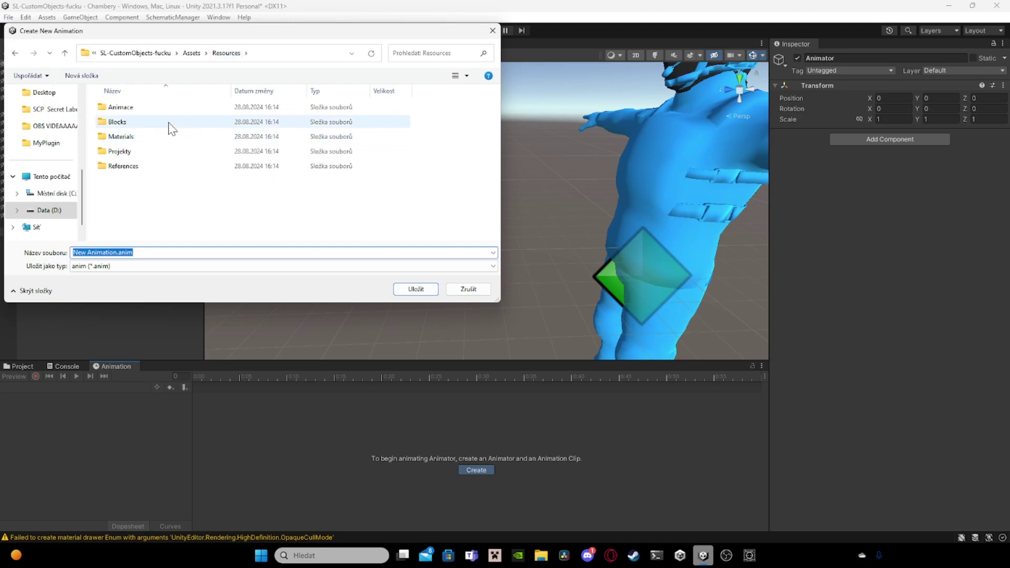
{"action": "double_click", "coordinate": [121, 107]}
{"action": "left_click", "coordinate": [116, 251]}
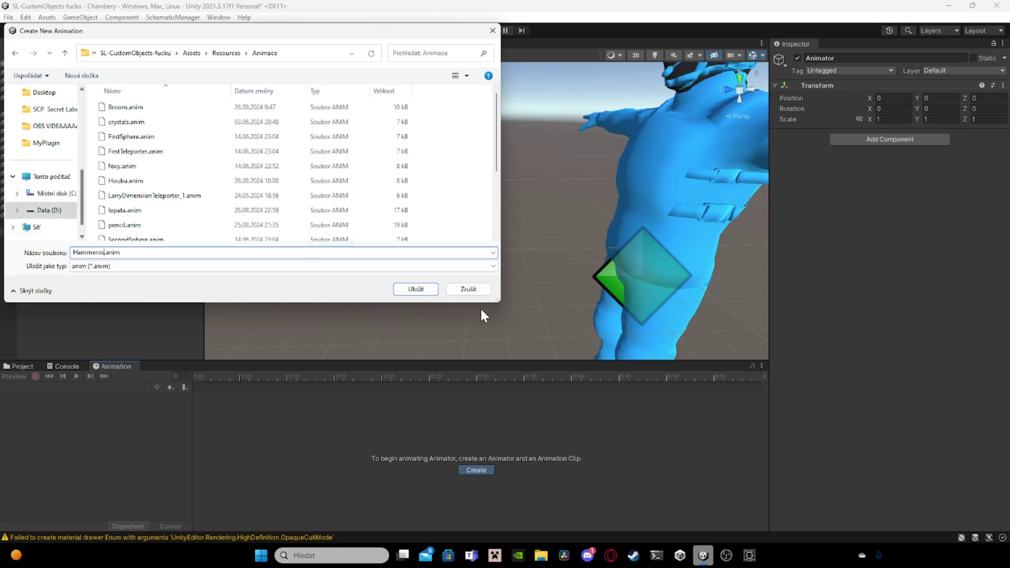
{"action": "left_click", "coordinate": [415, 290]}
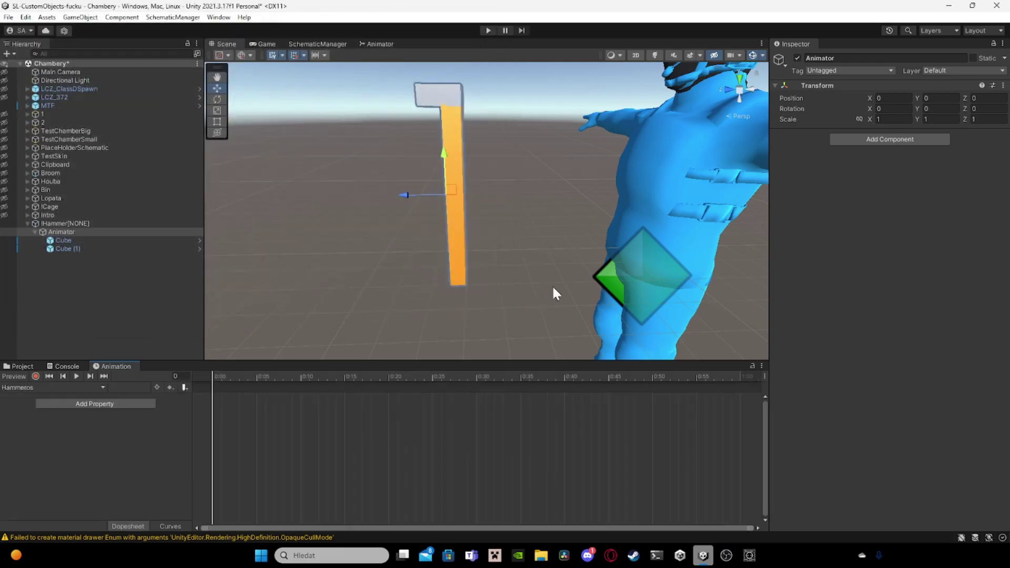
Start recording the Hammeros clip and, at frame 60, raise the Animator object by about 0.48
{"action": "mouse_move", "coordinate": [554, 287]}
{"action": "right_mouse_down"}
{"action": "mouse_move", "coordinate": [586, 295]}
{"action": "mouse_move", "coordinate": [570, 282]}
{"action": "right_mouse_up"}
{"action": "key", "text": "s"}
{"action": "key", "text": "w"}
{"action": "scroll", "coordinate": [570, 282], "scroll_direction": "up", "scroll_amount": 2}
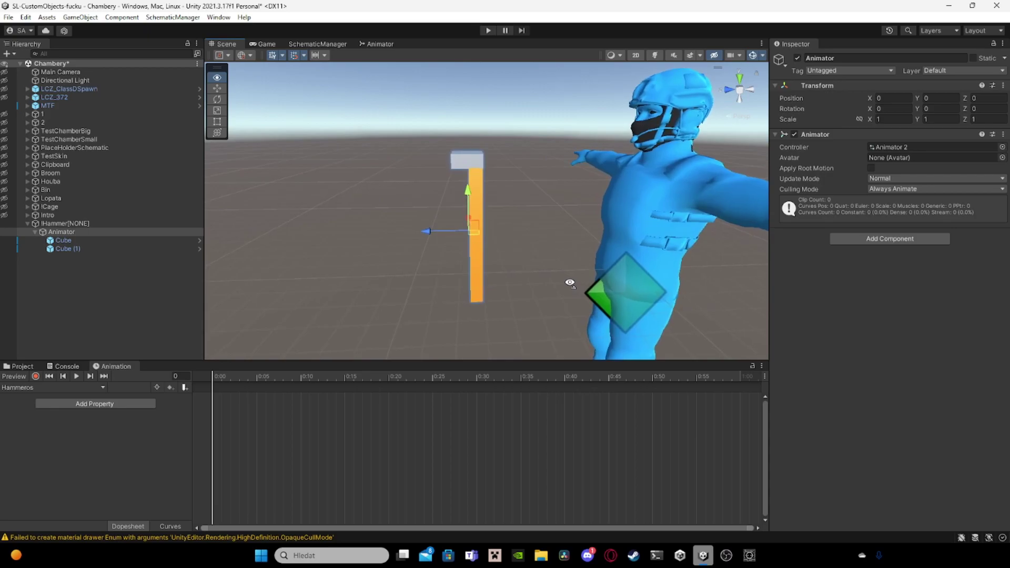
{"action": "scroll", "coordinate": [570, 282], "scroll_direction": "down", "scroll_amount": 4}
{"action": "scroll", "coordinate": [571, 282], "scroll_direction": "up", "scroll_amount": 4}
{"action": "left_click", "coordinate": [35, 376]}
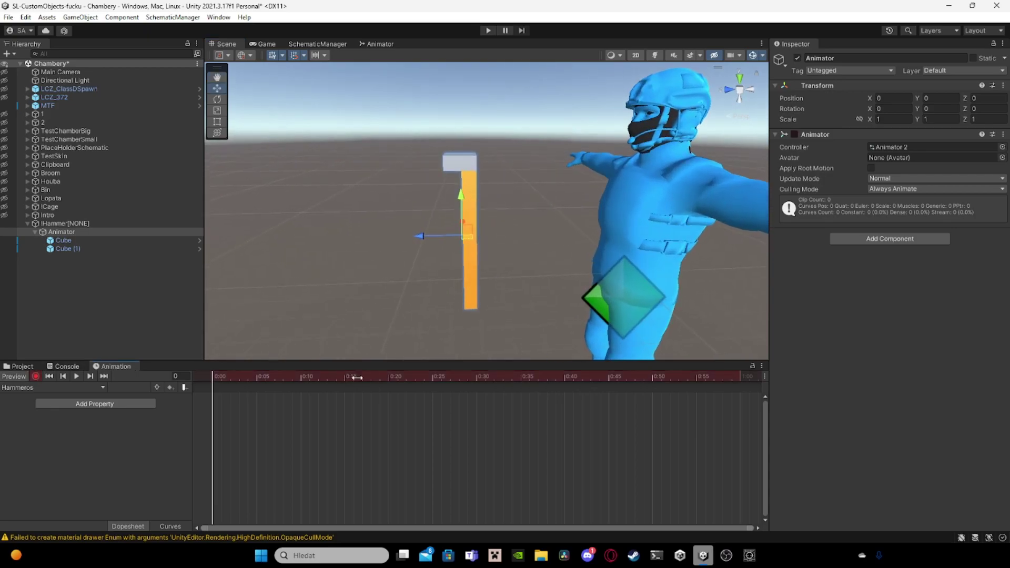
{"action": "left_click_drag", "start_coordinate": [448, 376], "coordinate": [740, 377]}
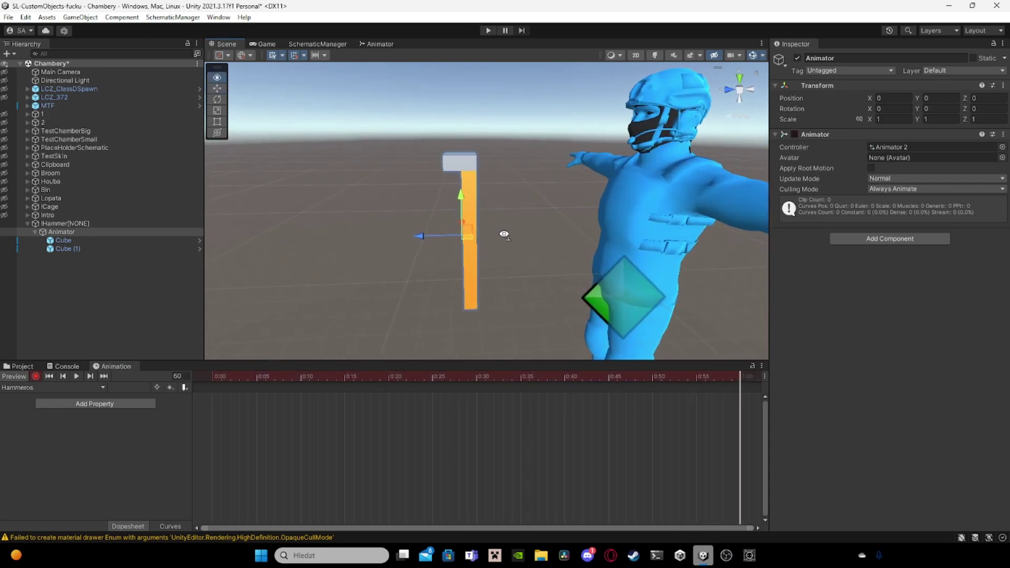
{"action": "right_click_drag", "start_coordinate": [503, 233], "coordinate": [501, 221]}
{"action": "scroll", "coordinate": [501, 221], "scroll_direction": "down", "scroll_amount": 2}
{"action": "scroll", "coordinate": [501, 221], "scroll_direction": "up", "scroll_amount": 1}
{"action": "left_click_drag", "start_coordinate": [472, 213], "coordinate": [473, 101]}
At frame 60, tilt the hammer to about 41 degrees on X, move it to Z about 0.48, and stop recording
{"action": "key", "text": "e"}
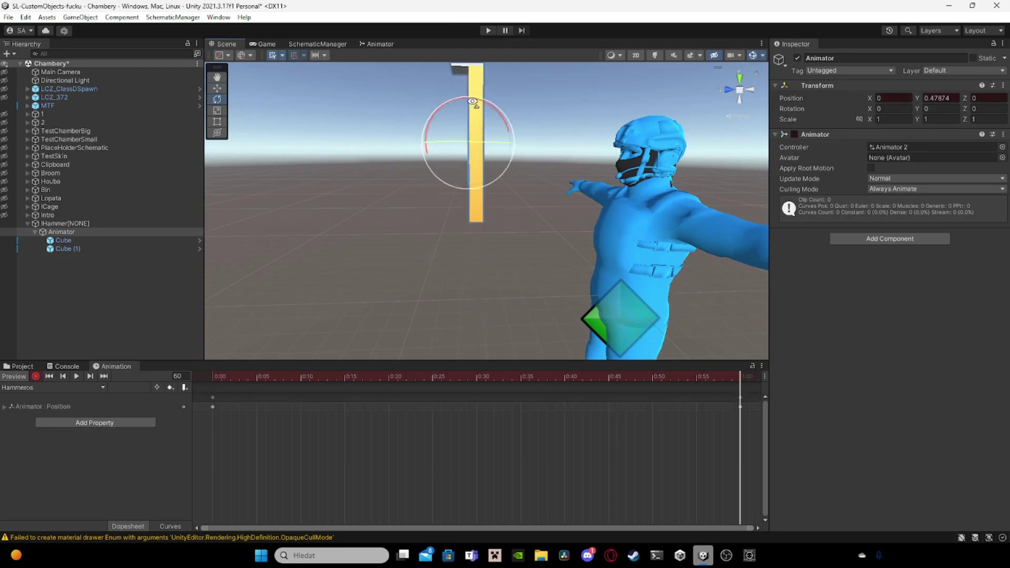
{"action": "left_click_drag", "start_coordinate": [437, 176], "coordinate": [505, 200]}
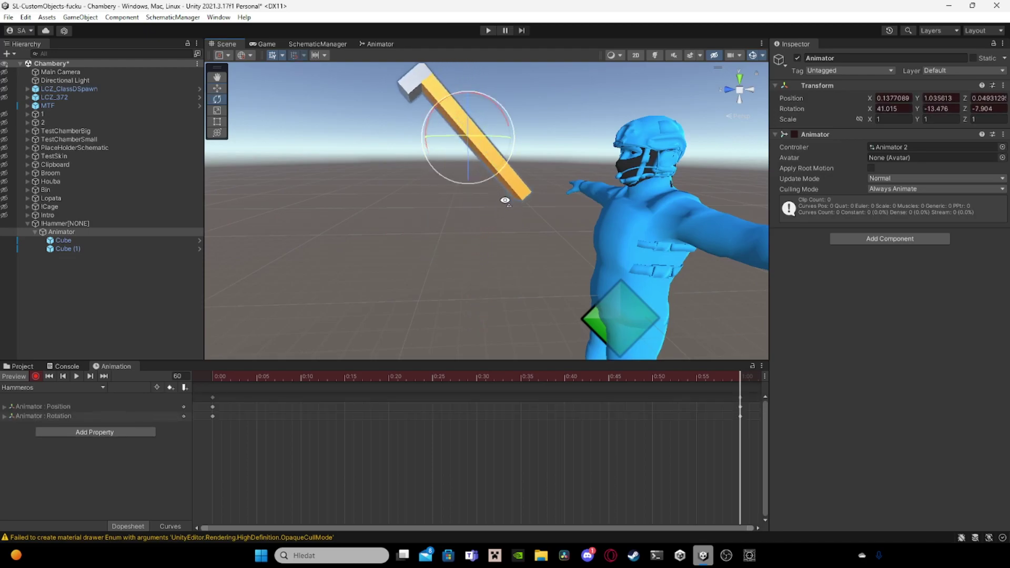
{"action": "key", "text": "w"}
{"action": "left_click_drag", "start_coordinate": [418, 139], "coordinate": [302, 136]}
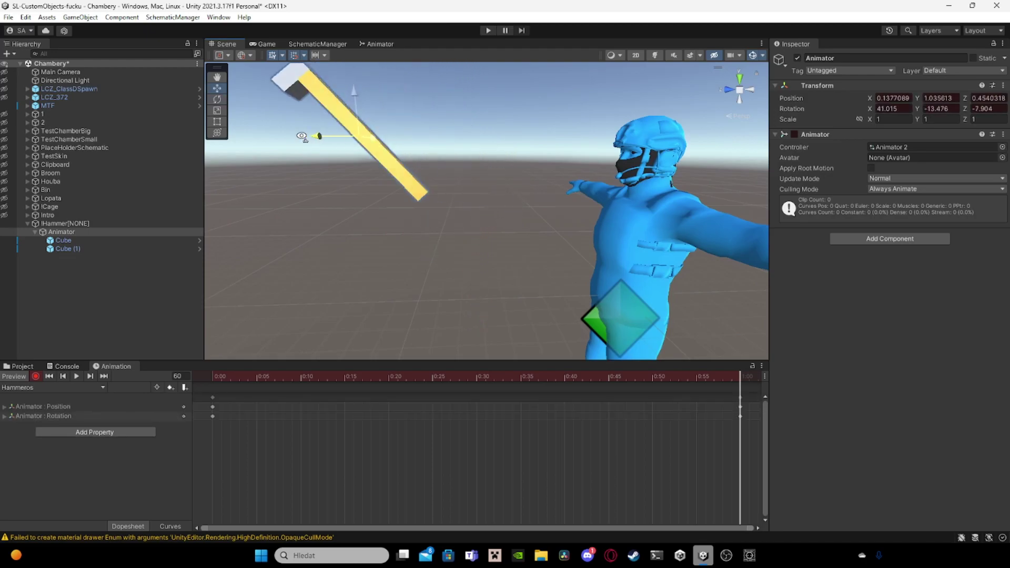
{"action": "left_click", "coordinate": [35, 376]}
Record a position keyframe at frame 90 with the tilted hammer lowered to Y about 0.6
{"action": "left_click", "coordinate": [214, 396]}
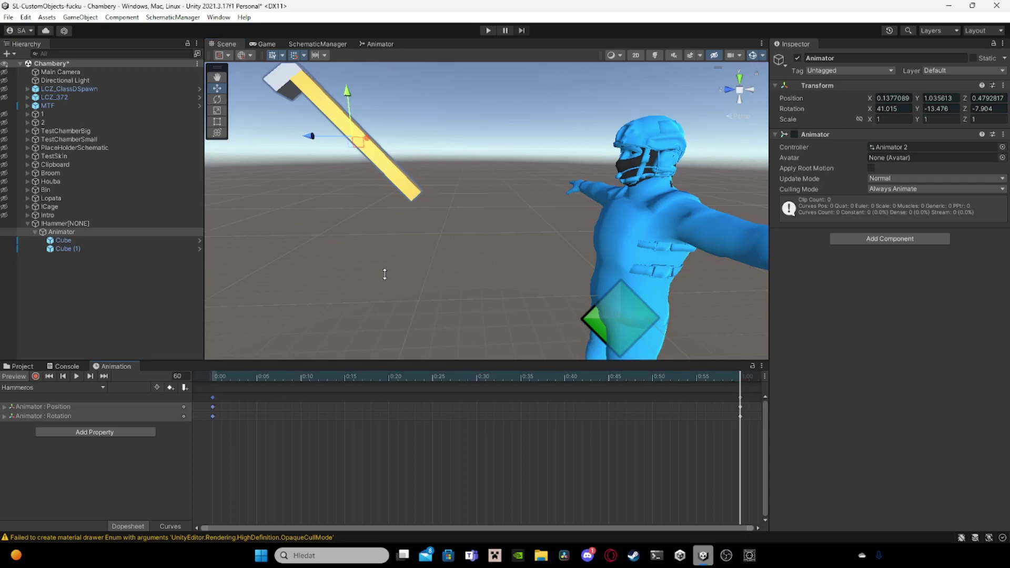
{"action": "scroll", "coordinate": [600, 394], "scroll_direction": "down", "scroll_amount": 5}
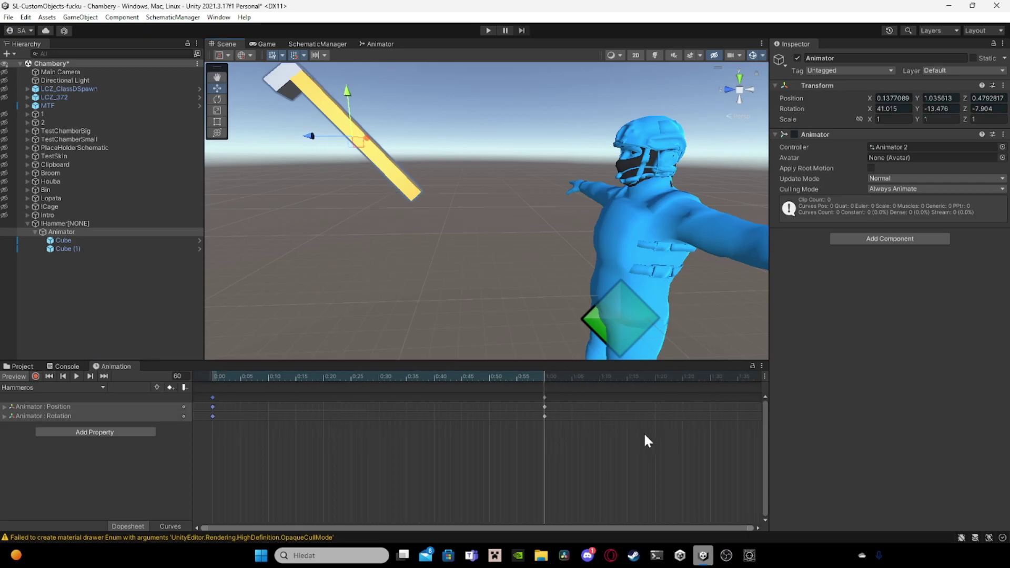
{"action": "left_click_drag", "start_coordinate": [648, 377], "coordinate": [643, 378]}
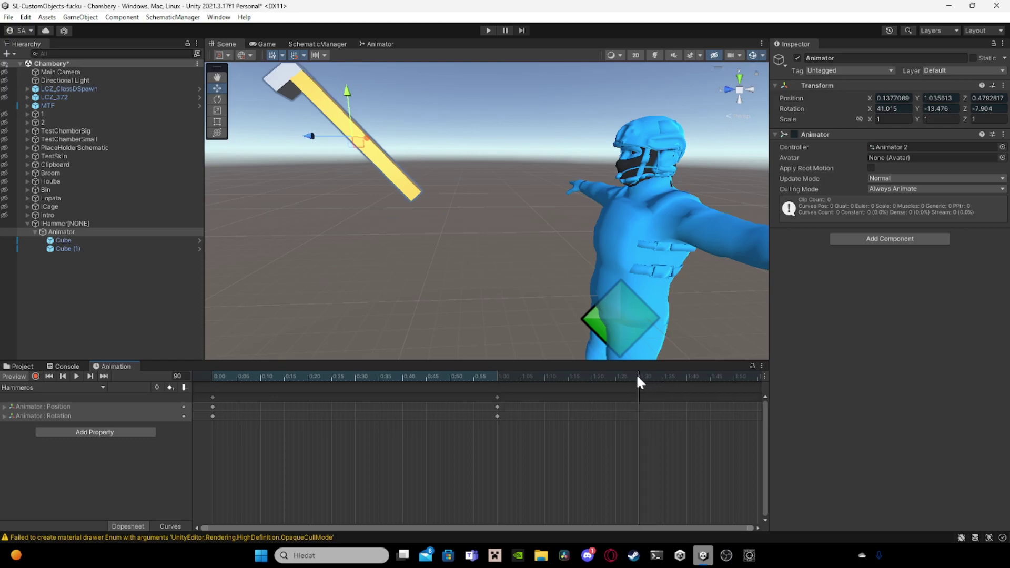
{"action": "left_click", "coordinate": [36, 376]}
{"action": "left_click_drag", "start_coordinate": [348, 94], "coordinate": [351, 207]}
{"action": "left_click", "coordinate": [35, 376]}
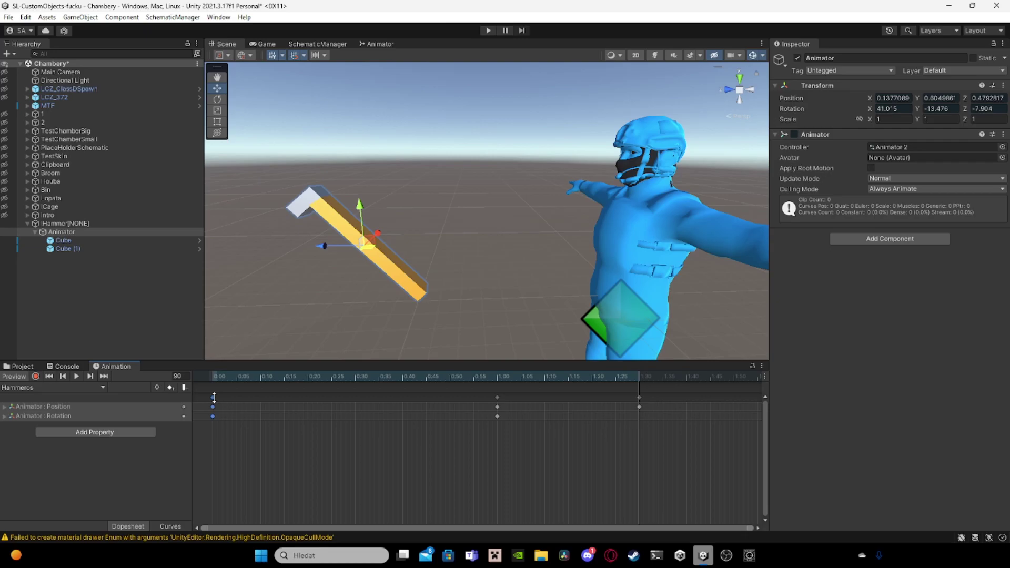
Paste copies of the clip's starting position and rotation keyframes at frame 130
{"action": "scroll", "coordinate": [679, 377], "scroll_direction": "down", "scroll_amount": 3}
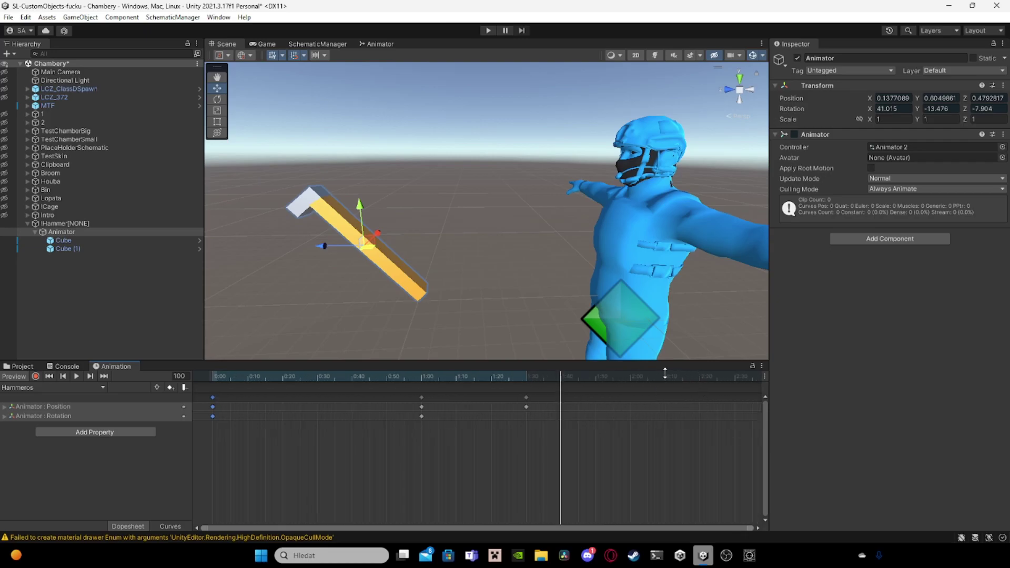
{"action": "left_click_drag", "start_coordinate": [664, 376], "coordinate": [629, 375]}
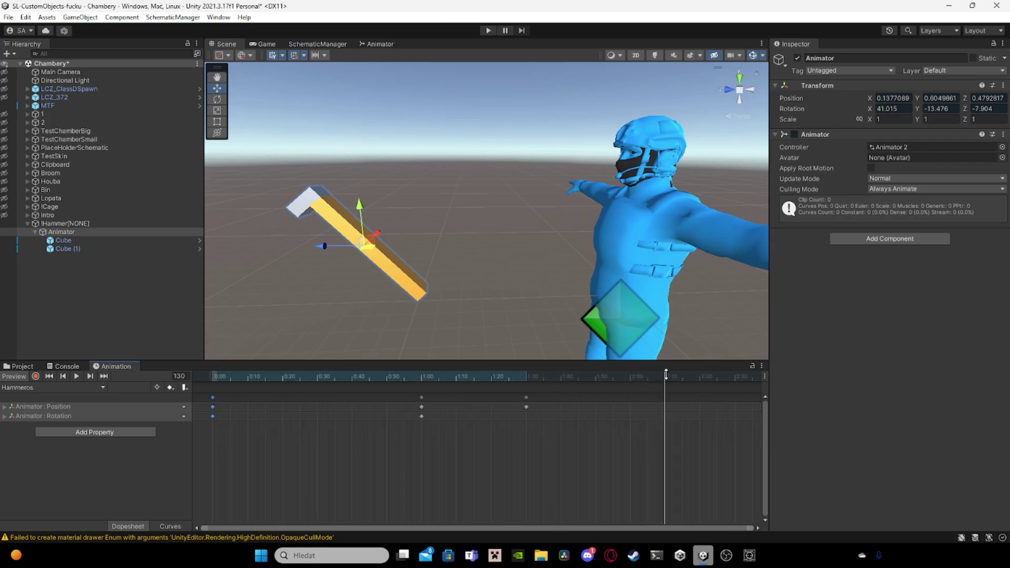
{"action": "key", "text": "ctrl+v"}
Play the Hammeros animation from the start to check the hammer's swing and return
{"action": "mouse_move", "coordinate": [220, 379]}
{"action": "left_mouse_down"}
{"action": "mouse_move", "coordinate": [211, 379]}
{"action": "mouse_move", "coordinate": [666, 376]}
{"action": "mouse_move", "coordinate": [210, 377]}
{"action": "left_mouse_up"}
{"action": "left_click", "coordinate": [77, 376]}
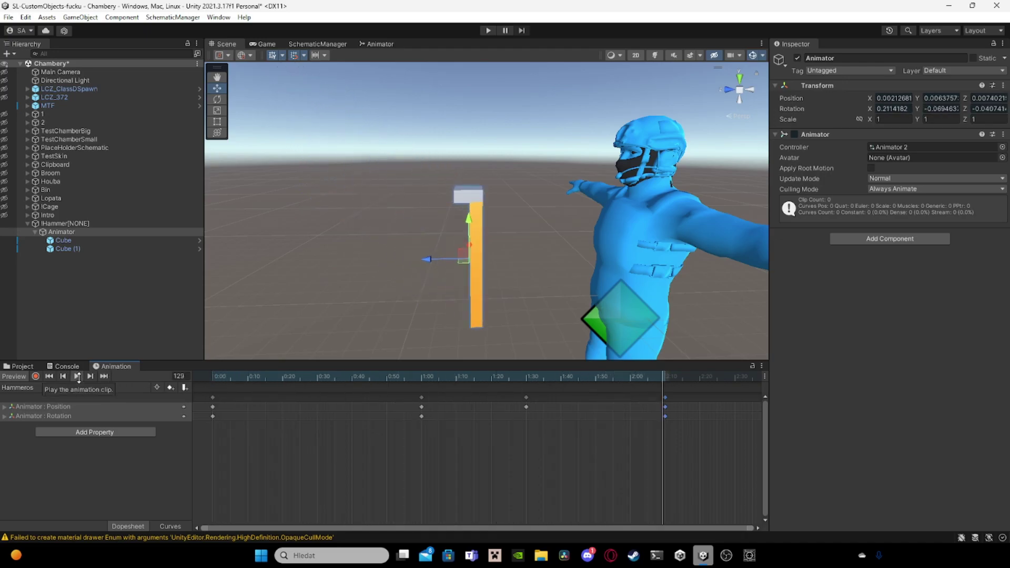
{"action": "left_click", "coordinate": [78, 377]}
Leave the animation preview with the !Hammer[NONE] root and compile the scene's schematics
{"action": "left_click", "coordinate": [112, 267]}
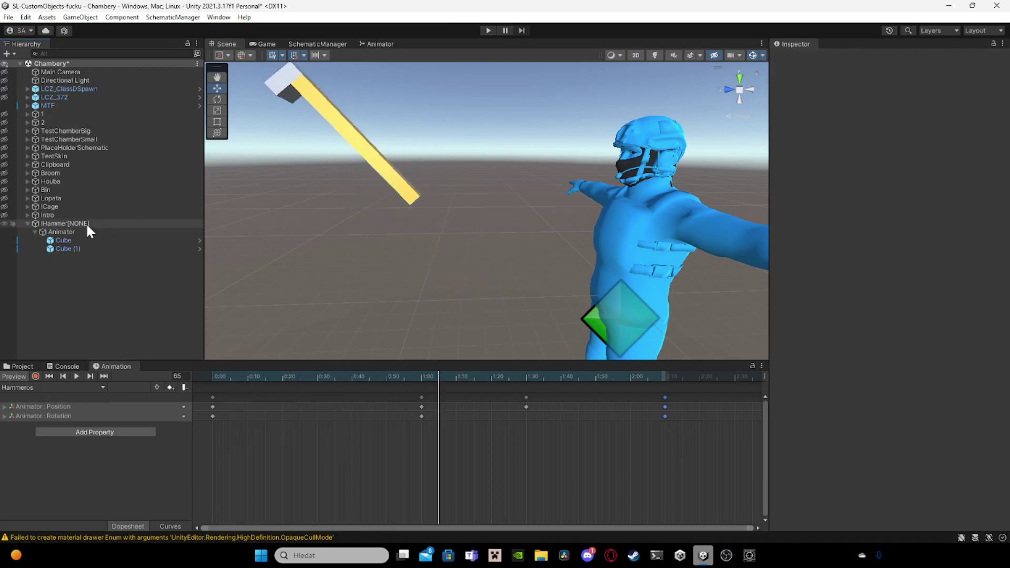
{"action": "left_click", "coordinate": [84, 223]}
{"action": "left_click", "coordinate": [83, 223], "text": "ctrl"}
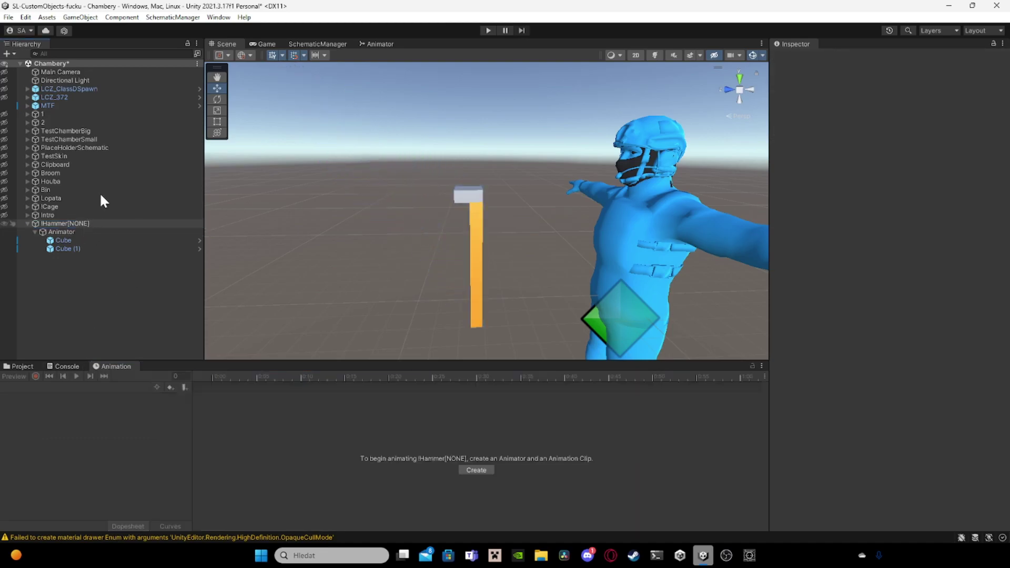
{"action": "left_click", "coordinate": [172, 17]}
{"action": "left_click", "coordinate": [184, 41]}
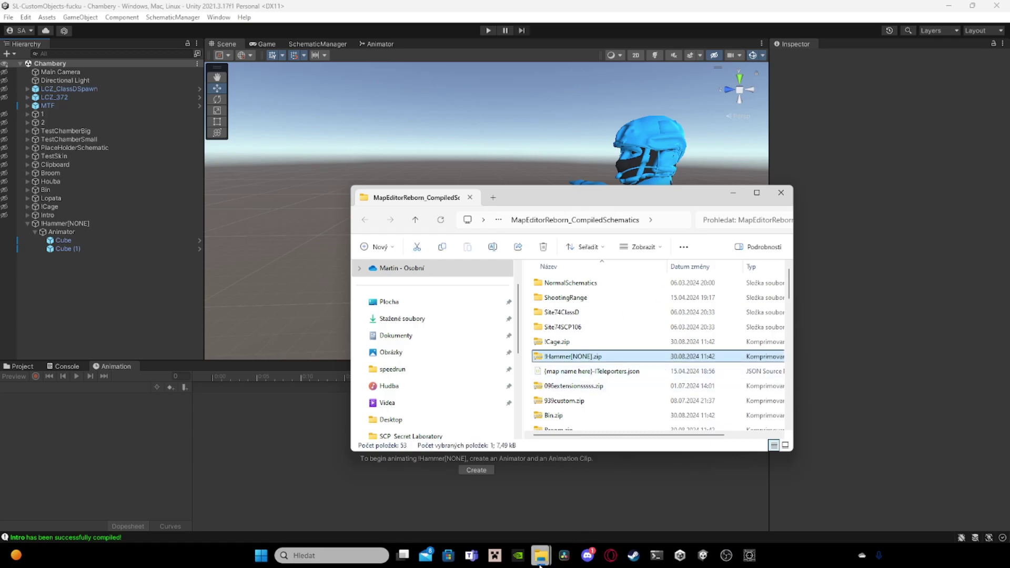
Bring up the SCP Secret Laboratory Dedicated Server folder in File Explorer and place it beside the compiled schematics folder
{"action": "mouse_move", "coordinate": [540, 564]}
{"action": "left_click", "coordinate": [540, 502]}
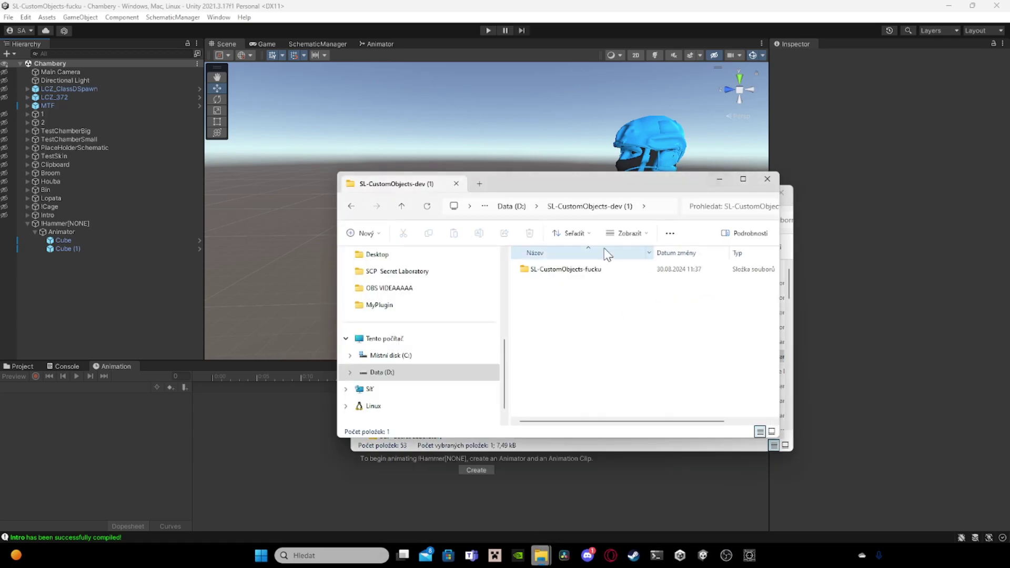
{"action": "left_click", "coordinate": [759, 182]}
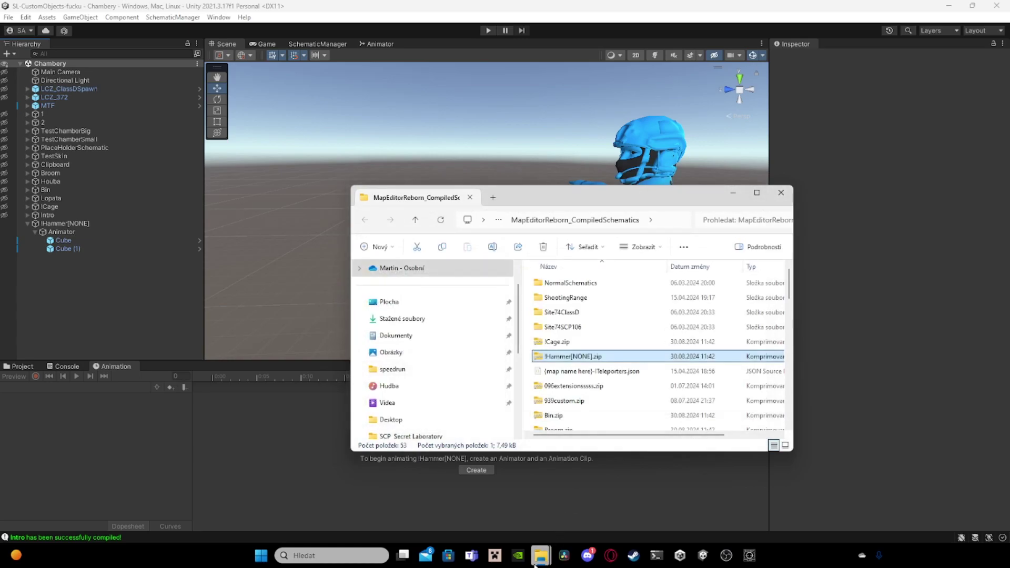
{"action": "mouse_move", "coordinate": [534, 565]}
{"action": "left_click", "coordinate": [480, 526]}
{"action": "left_click_drag", "start_coordinate": [607, 166], "coordinate": [325, 178]}
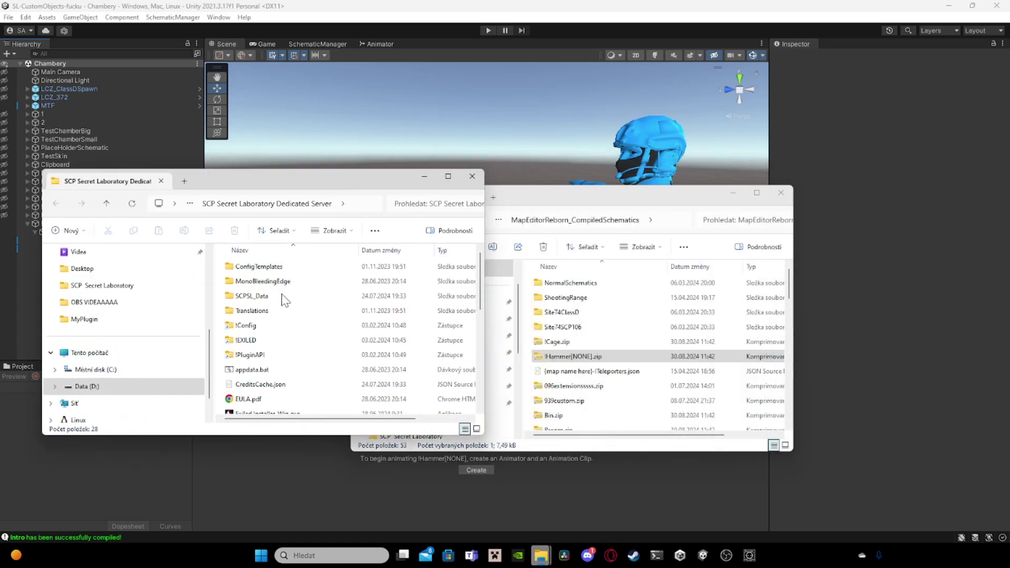
Go from the server folder through !EXILED and Configs to MapEditorReborn's Schematics folder
{"action": "double_click", "coordinate": [275, 341]}
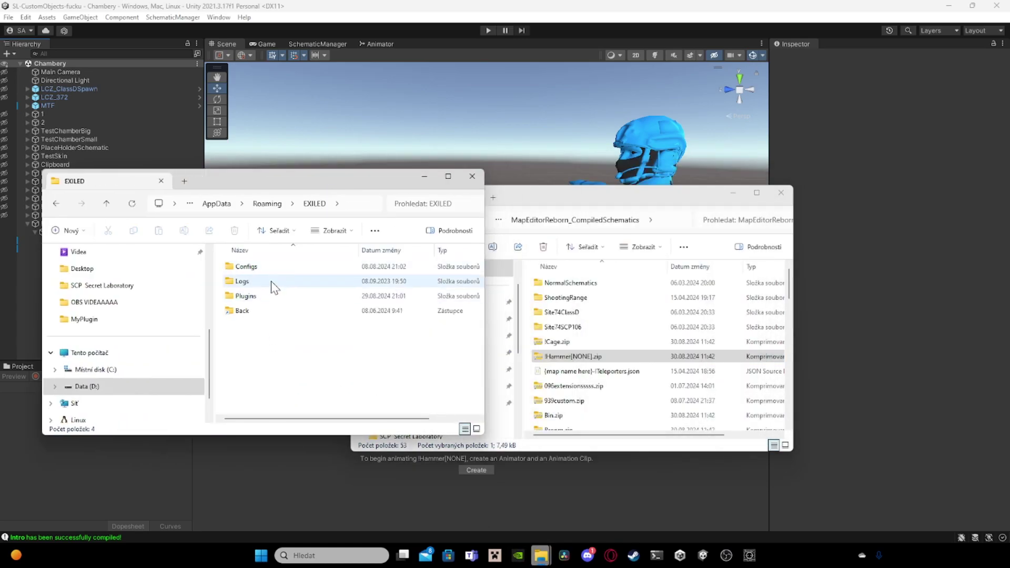
{"action": "double_click", "coordinate": [271, 267]}
{"action": "left_click", "coordinate": [274, 296]}
{"action": "double_click", "coordinate": [274, 297]}
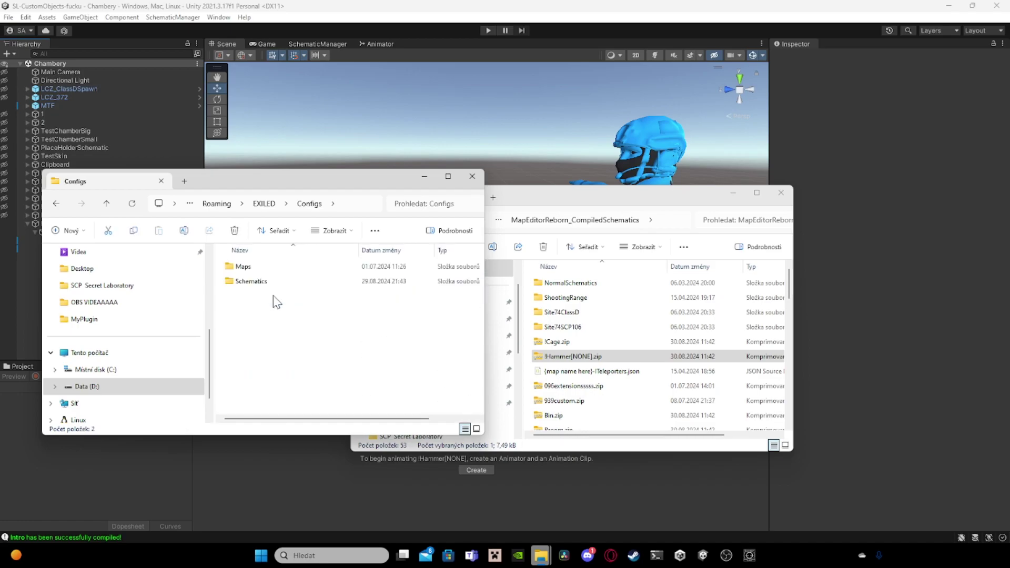
{"action": "double_click", "coordinate": [273, 282]}
Open the compiled !Hammer[NONE].zip and copy its !Hammer[NONE] folder into the server's Schematics folder
{"action": "left_click", "coordinate": [642, 358]}
{"action": "double_click", "coordinate": [642, 358]}
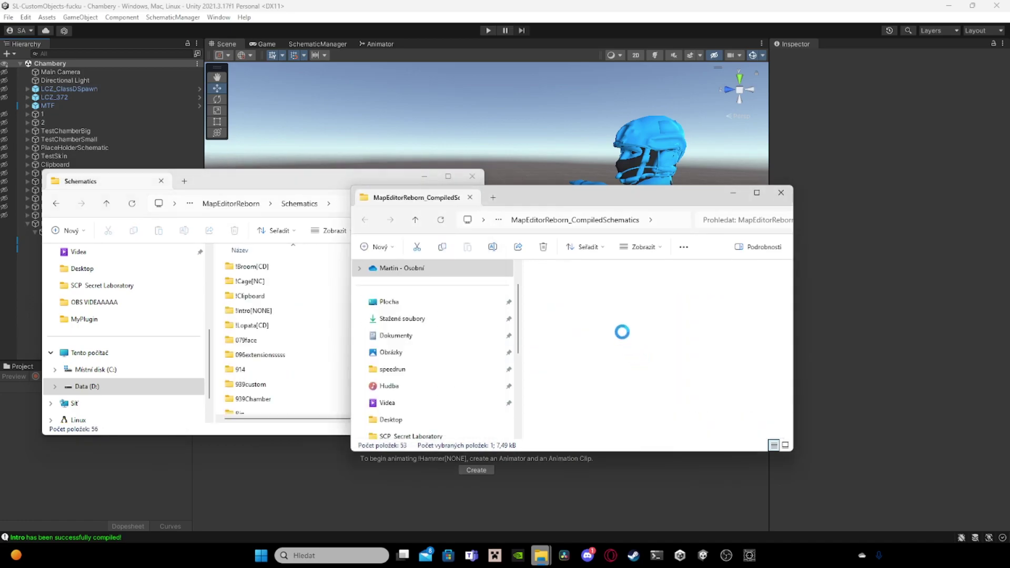
{"action": "left_click", "coordinate": [602, 282]}
{"action": "left_click", "coordinate": [215, 320]}
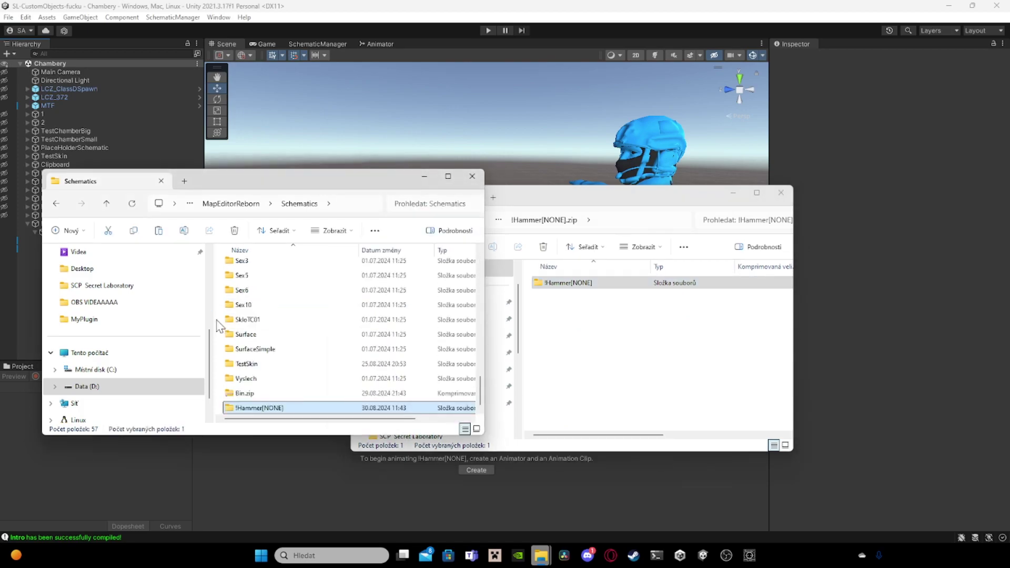
Switch to the SCPSL game and play the new emote by running "..me !Hammer[NONE]" in the console
{"action": "left_click", "coordinate": [750, 555]}
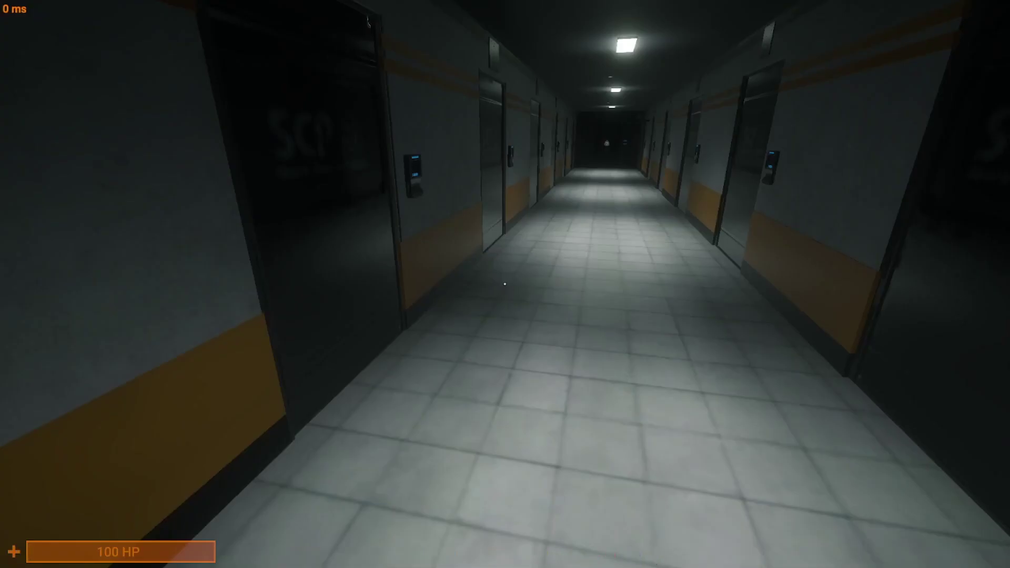
{"action": "key", "text": "w"}
{"action": "key", "text": "grave"}
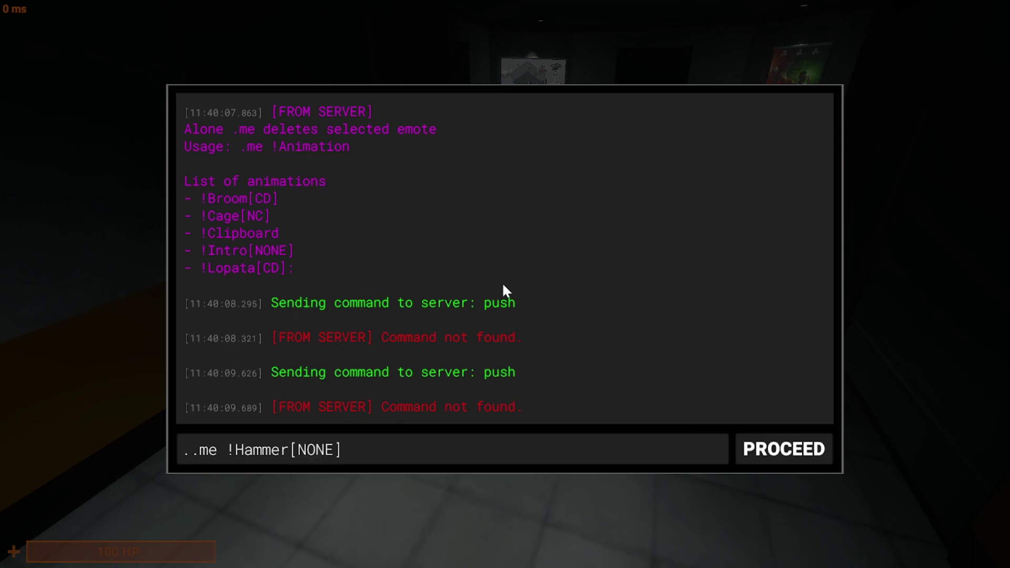
{"action": "key", "text": "Return"}
{"action": "key", "text": "grave"}
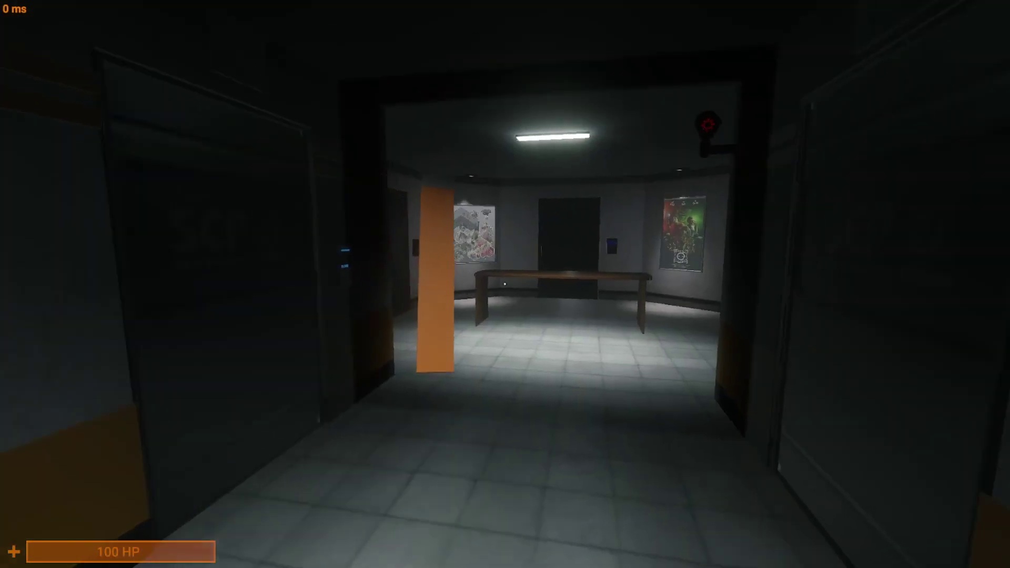
{"action": "key", "text": "w"}
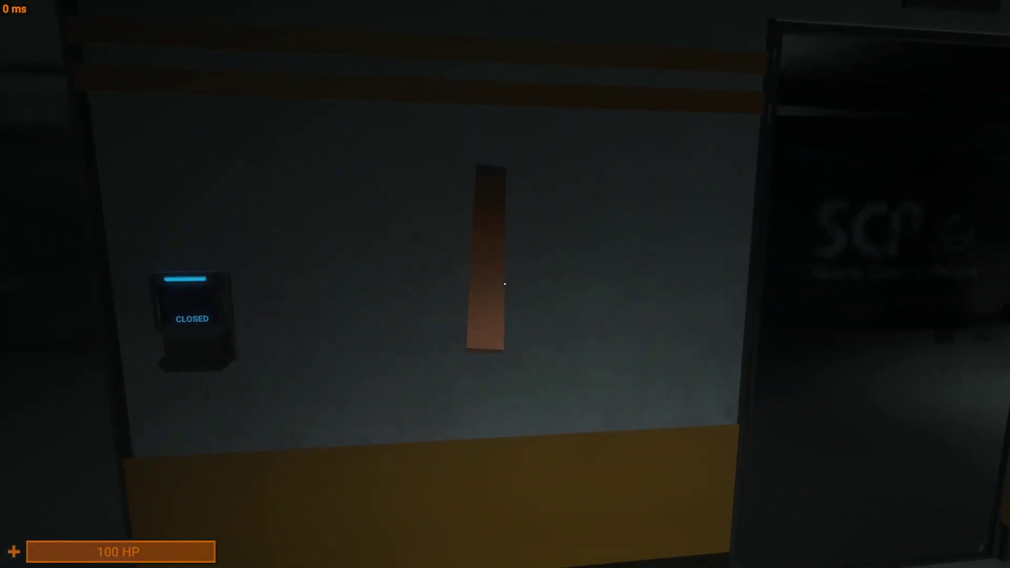
Remove the active hammer emote by running the .m command without an animation name
{"action": "key", "text": "grave"}
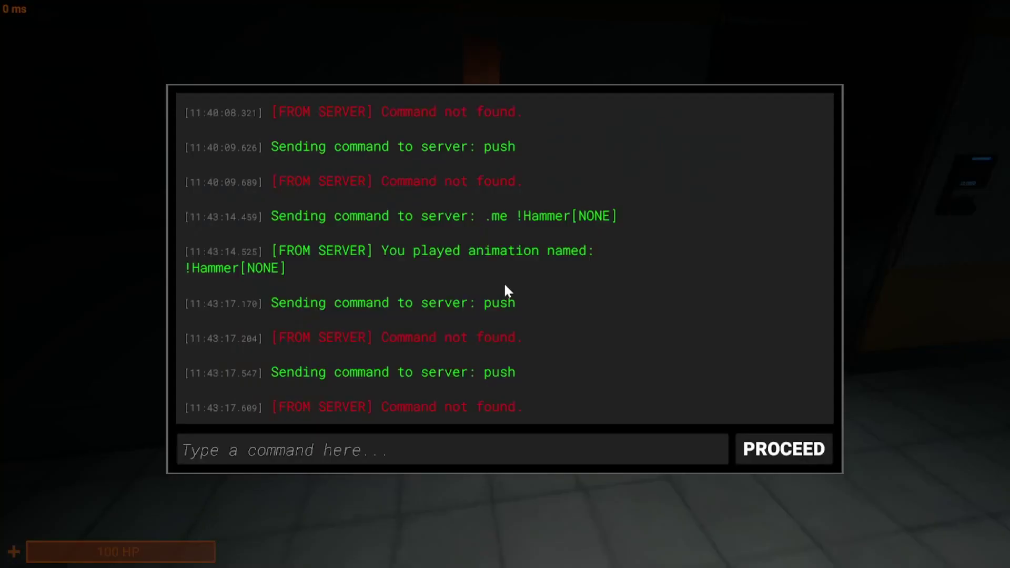
{"action": "type", "text": ".m"}
{"action": "key", "text": "Return"}
{"action": "key", "text": "grave"}
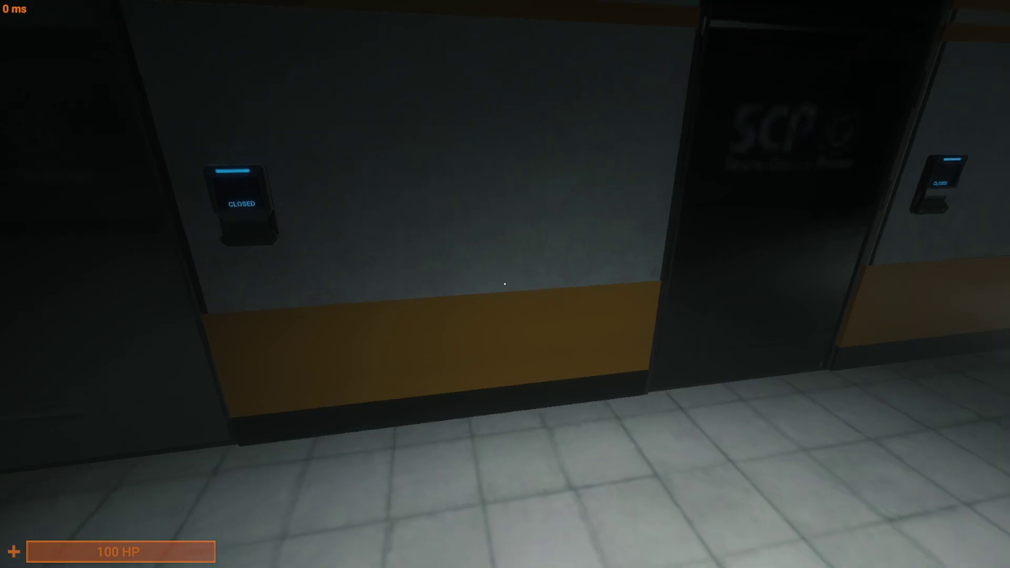
{"action": "key", "text": "w"}
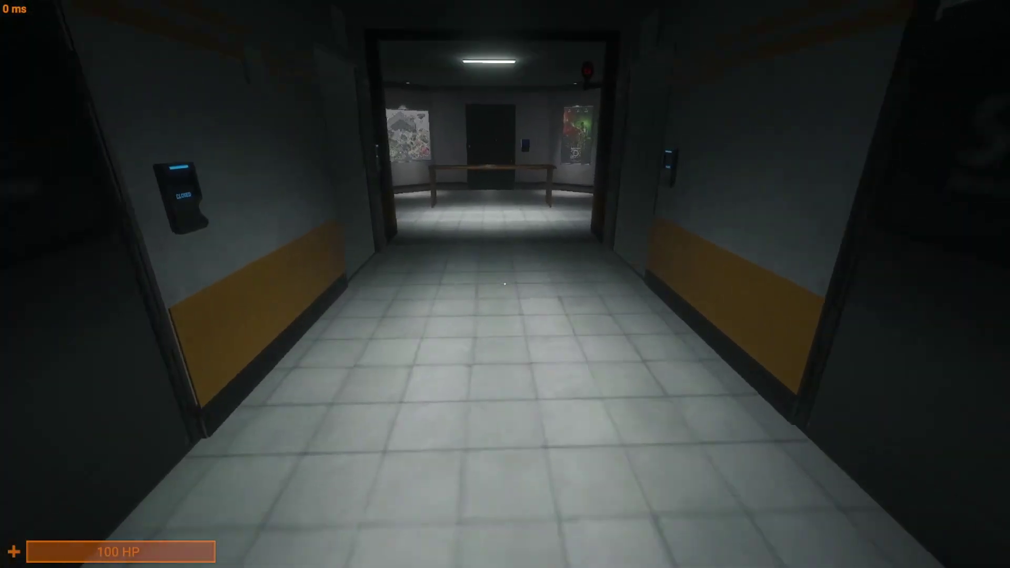
Switch to the MyPlugin.dll GitHub page in Opera and find the README's list of emote permissions
{"action": "key", "text": "alt+Tab"}
{"action": "key", "text": "Tab"}
{"action": "key", "text": "Tab"}
{"action": "key", "text": "Tab"}
{"action": "key", "text": "Tab"}
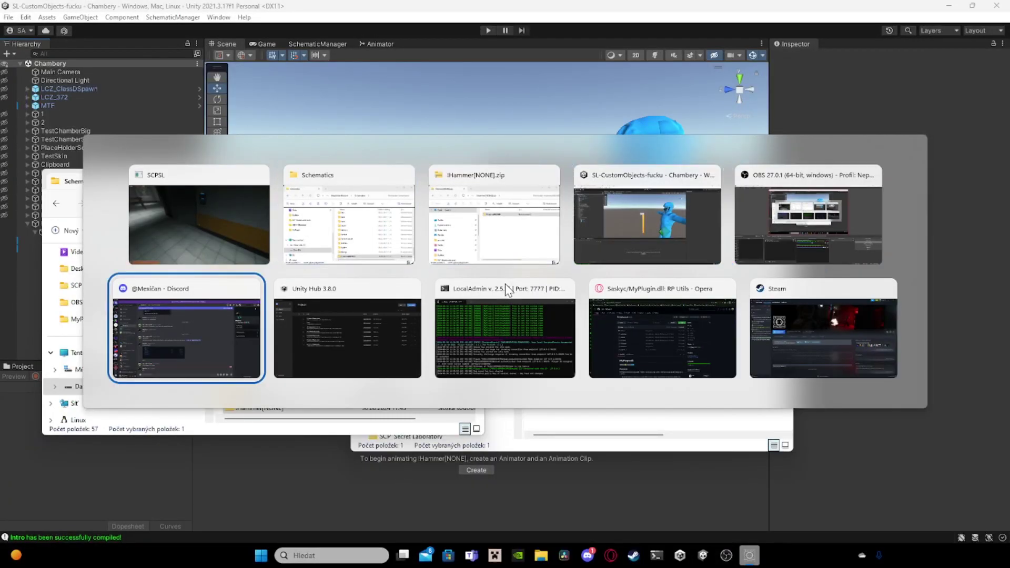
{"action": "key", "text": "Tab"}
{"action": "key", "text": "Tab"}
{"action": "key", "text": "Tab"}
{"action": "scroll", "coordinate": [195, 305], "scroll_direction": "down", "scroll_amount": 1}
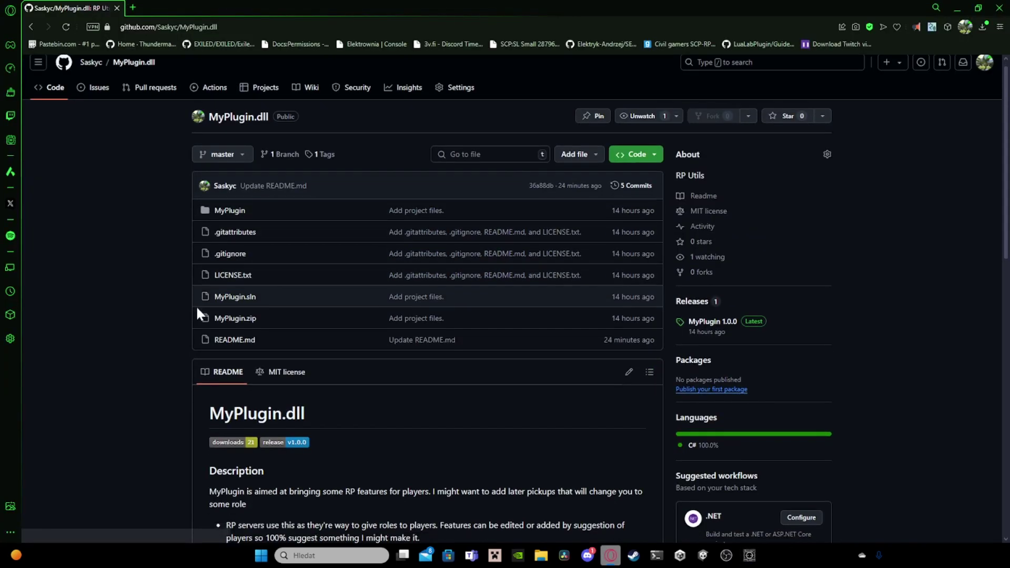
{"action": "scroll", "coordinate": [179, 294], "scroll_direction": "down", "scroll_amount": 15}
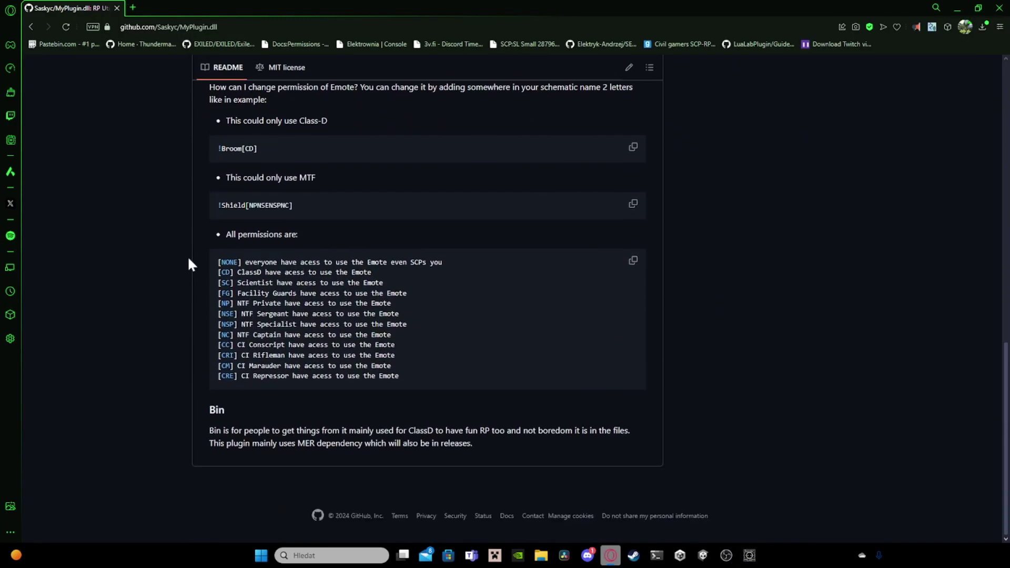
Highlight the role codes in the permissions list and single out the [NP] NTF Private entry
{"action": "left_click_drag", "start_coordinate": [218, 262], "coordinate": [415, 371]}
{"action": "left_click", "coordinate": [427, 368]}
{"action": "left_click_drag", "start_coordinate": [217, 303], "coordinate": [432, 305]}
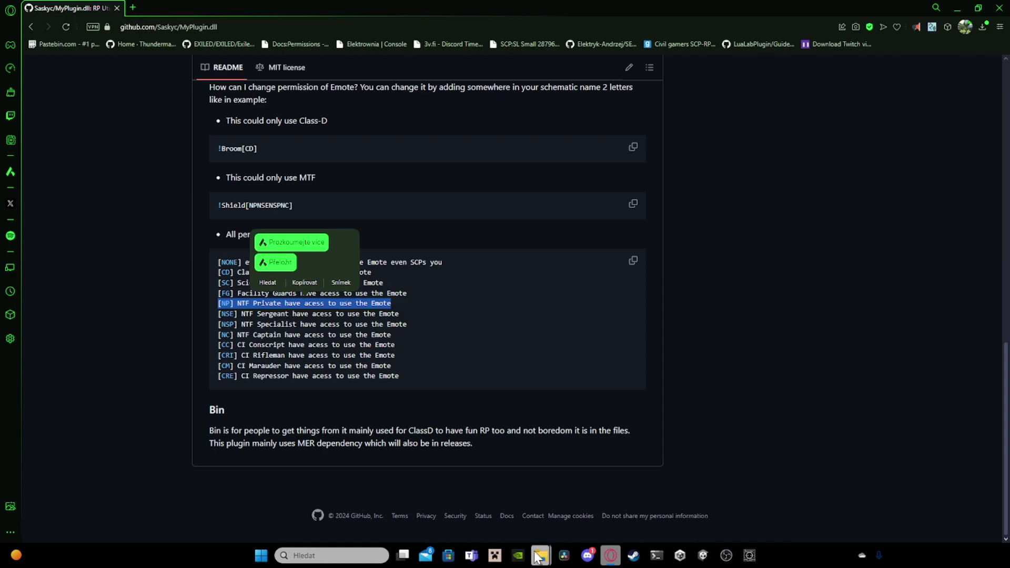
Switch to the Schematics folder in File Explorer and rename the !Hammer[NONE] folder as !Hammer[NP]
{"action": "mouse_move", "coordinate": [541, 555]}
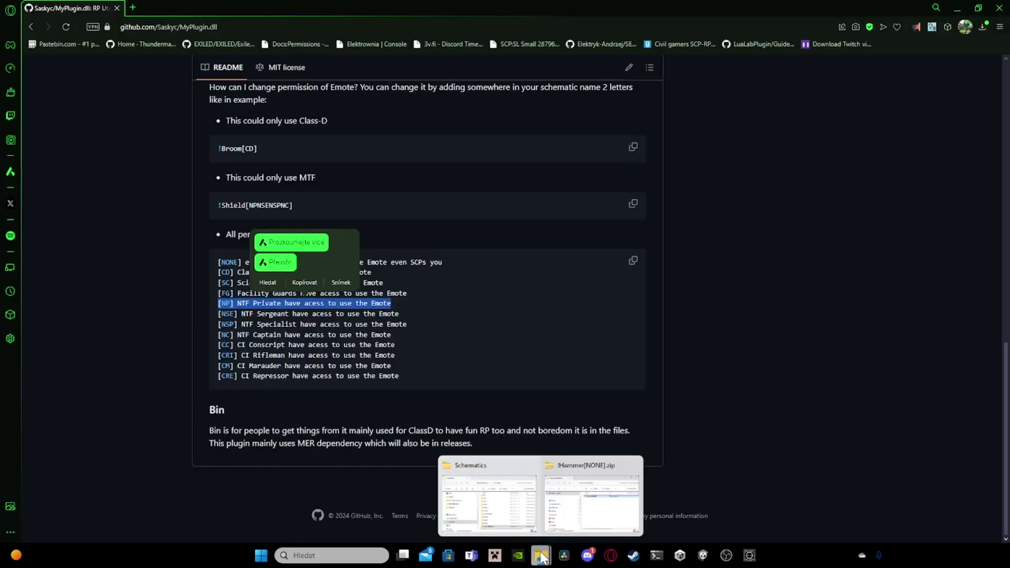
{"action": "left_click", "coordinate": [500, 510]}
{"action": "right_click", "coordinate": [310, 414]}
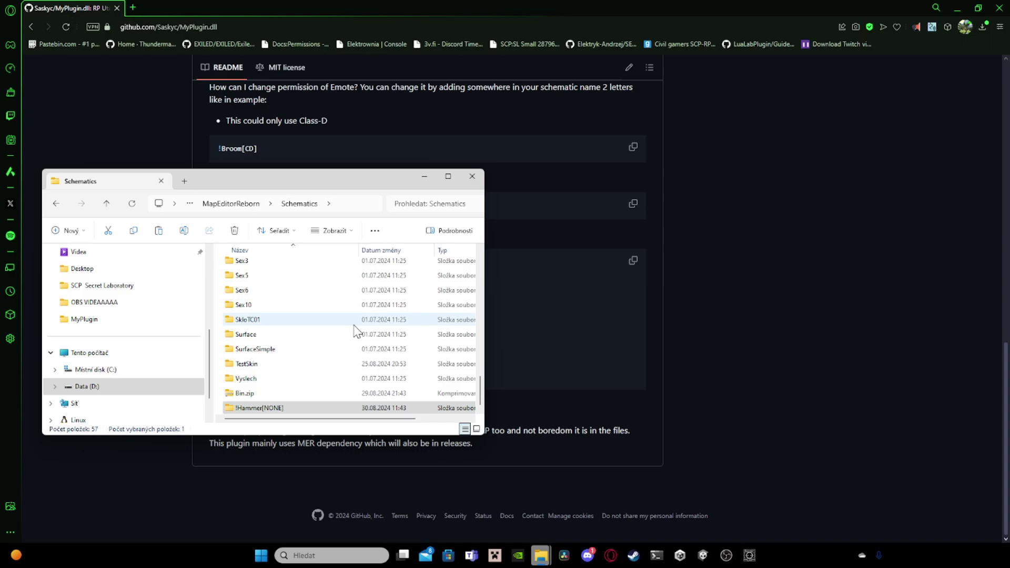
{"action": "left_click", "coordinate": [382, 422]}
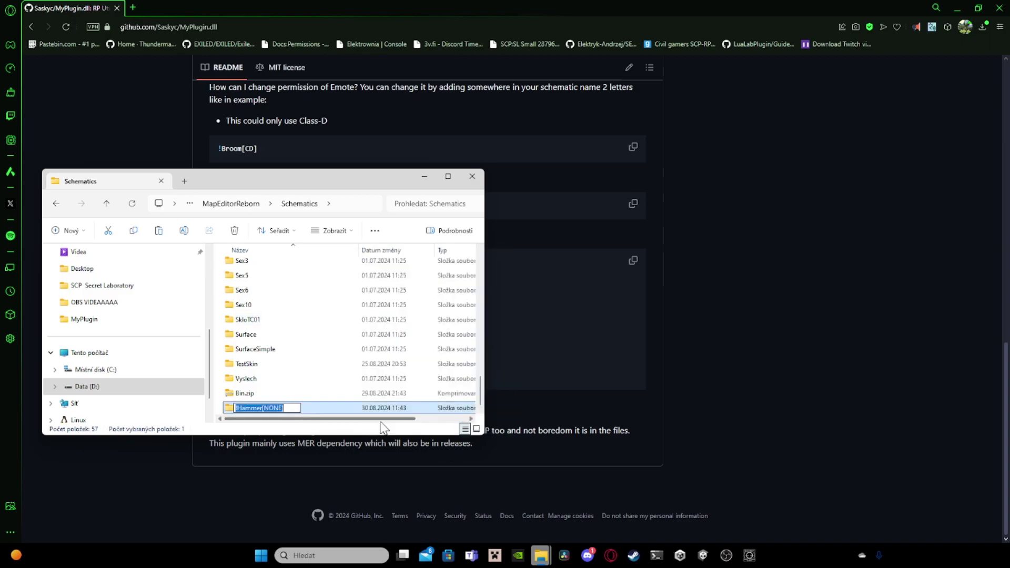
{"action": "key", "text": "End"}
{"action": "key", "text": "Return"}
Open the !Hammer[NP] folder and rename its JSON file as !Hammer[NP].json
{"action": "double_click", "coordinate": [307, 405]}
{"action": "left_click", "coordinate": [272, 268]}
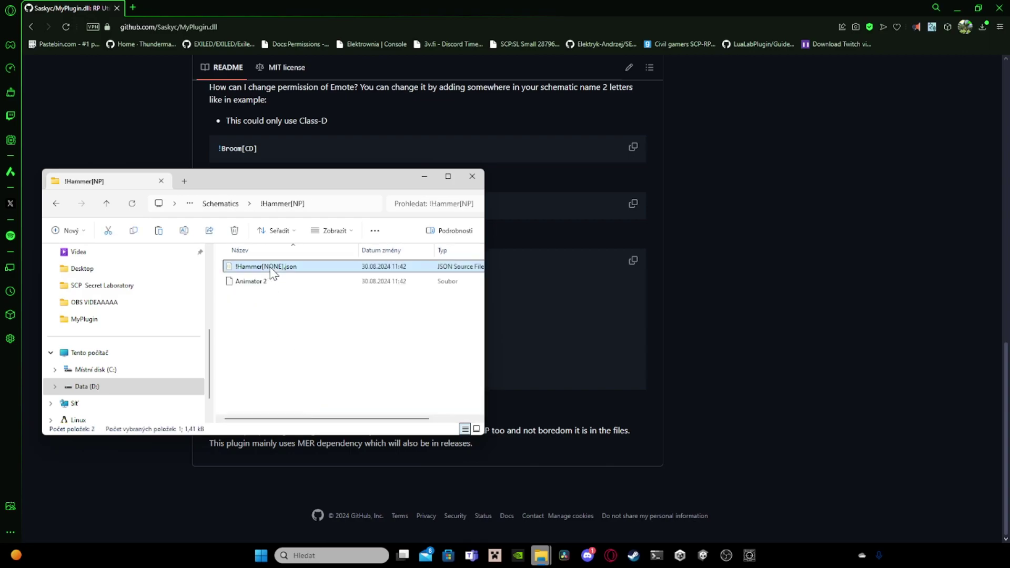
{"action": "right_click", "coordinate": [267, 267]}
{"action": "left_click", "coordinate": [331, 285]}
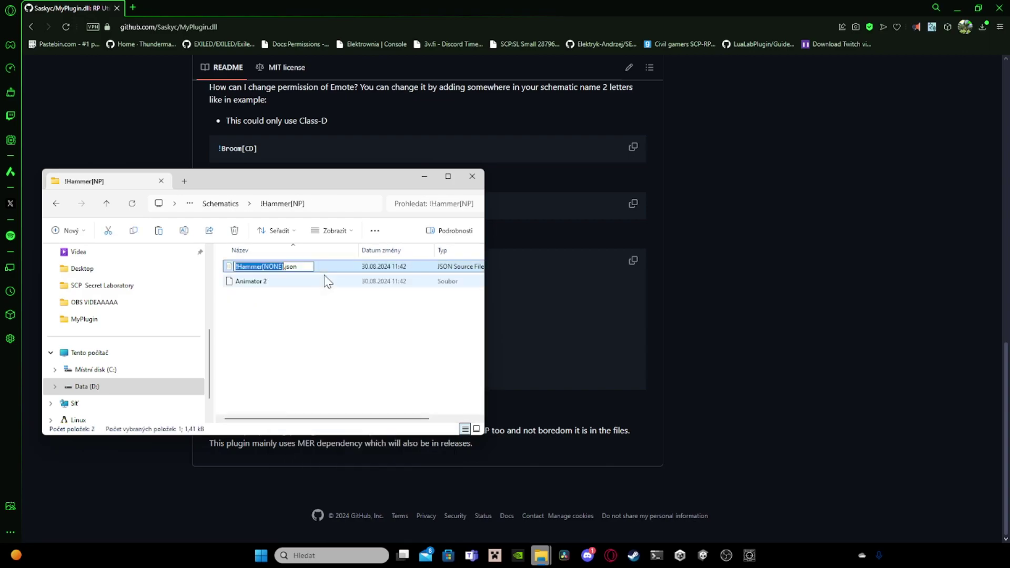
{"action": "key", "text": "Right"}
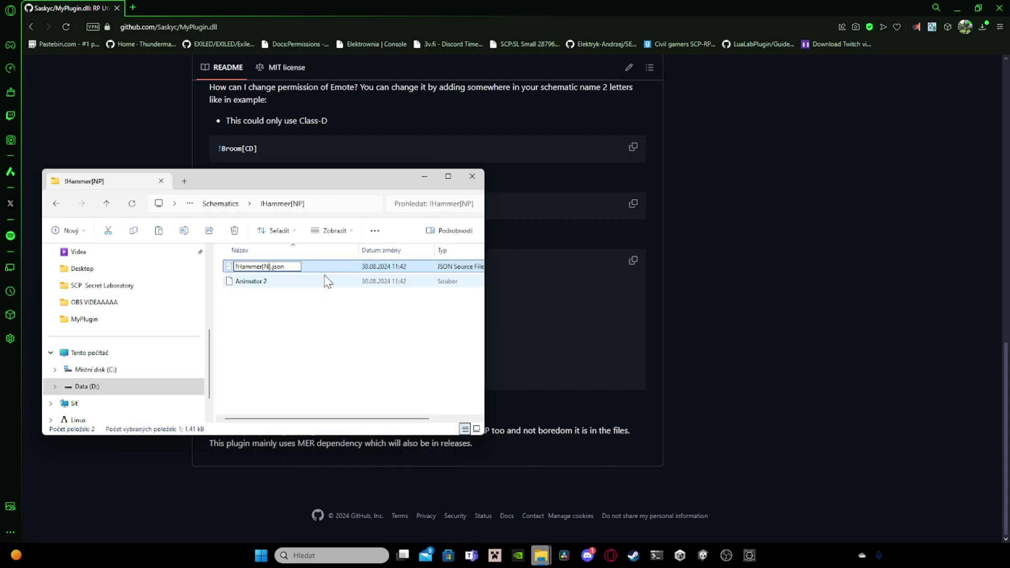
{"action": "key", "text": "Return"}
Return to the game and try to play the emote as Class-D with "..me !Hammer[NP]"
{"action": "left_click", "coordinate": [749, 550]}
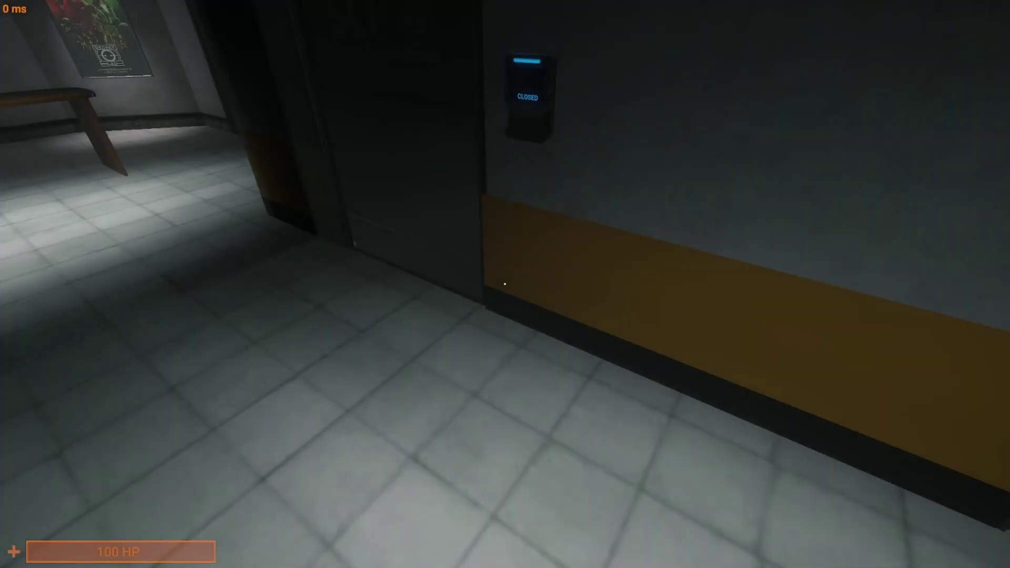
{"action": "key", "text": "grave"}
{"action": "type", "text": "..me !Hammer"}
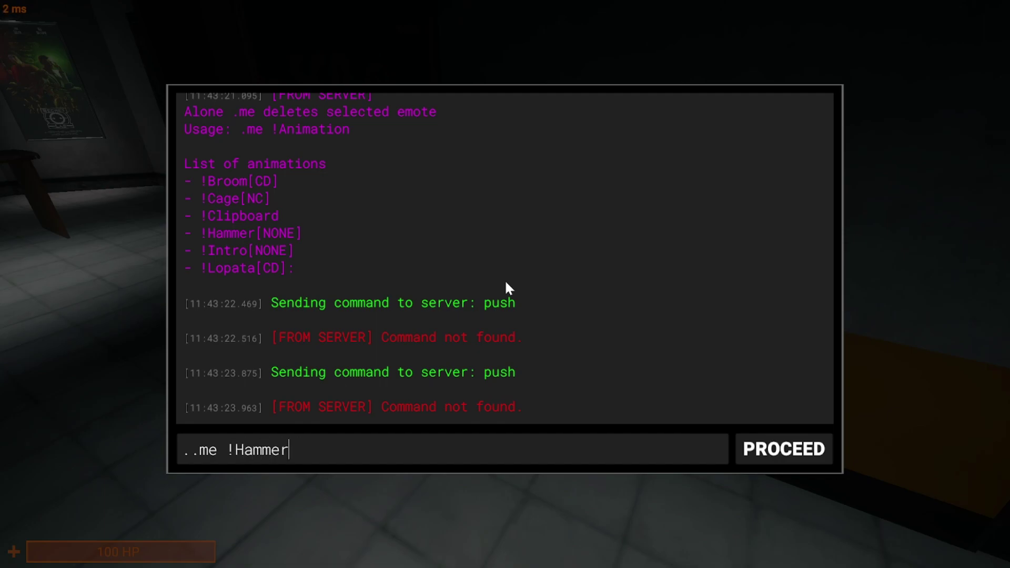
{"action": "type", "text": "[NP]"}
{"action": "key", "text": "Return"}
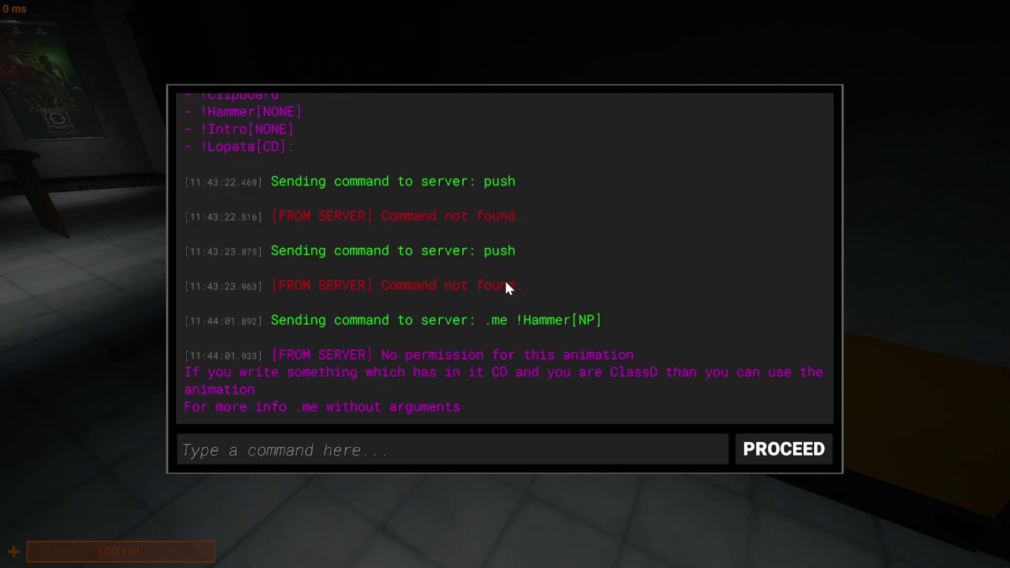
{"action": "key", "text": "grave"}
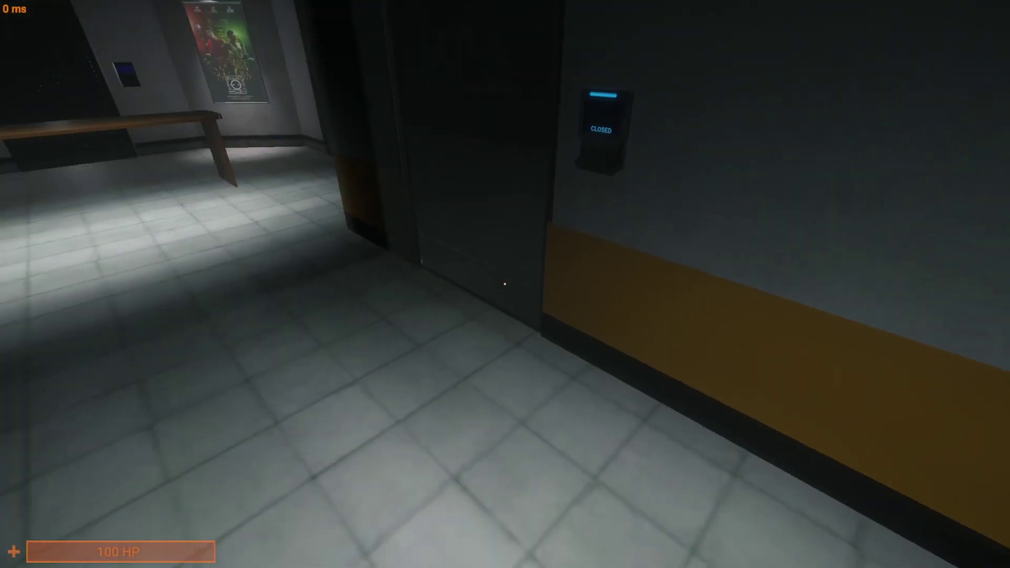
Change the player's class to NTF Private through the Remote Admin role management
{"action": "key", "text": "m"}
{"action": "left_click", "coordinate": [387, 197]}
{"action": "left_click", "coordinate": [613, 237]}
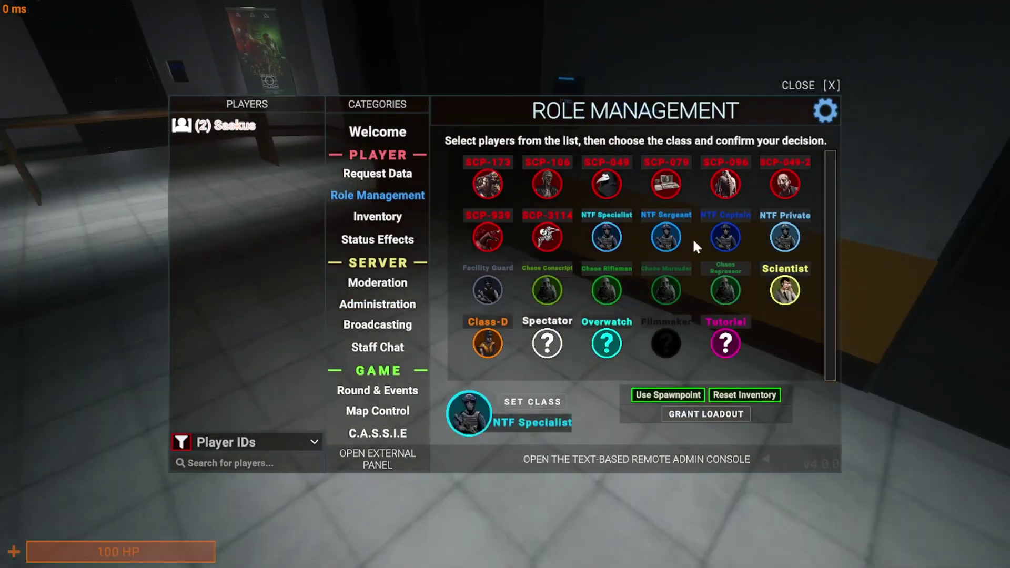
{"action": "left_click", "coordinate": [783, 241]}
{"action": "left_click", "coordinate": [547, 403]}
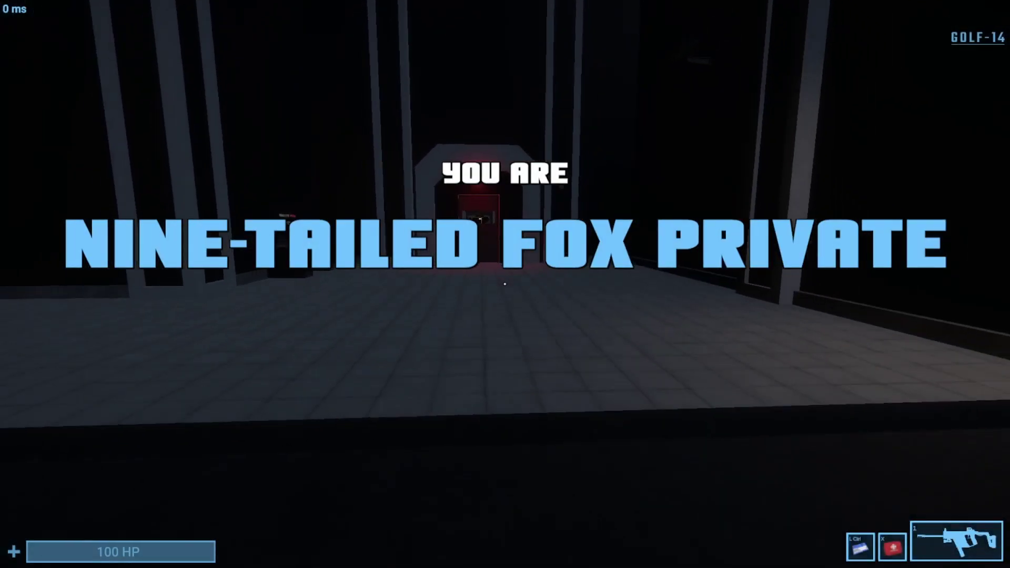
Rerun the !Hammer[NP] emote command as NTF Private and clear the emote with the .m command
{"action": "key", "text": "grave"}
{"action": "key", "text": "Up"}
{"action": "key", "text": "grave"}
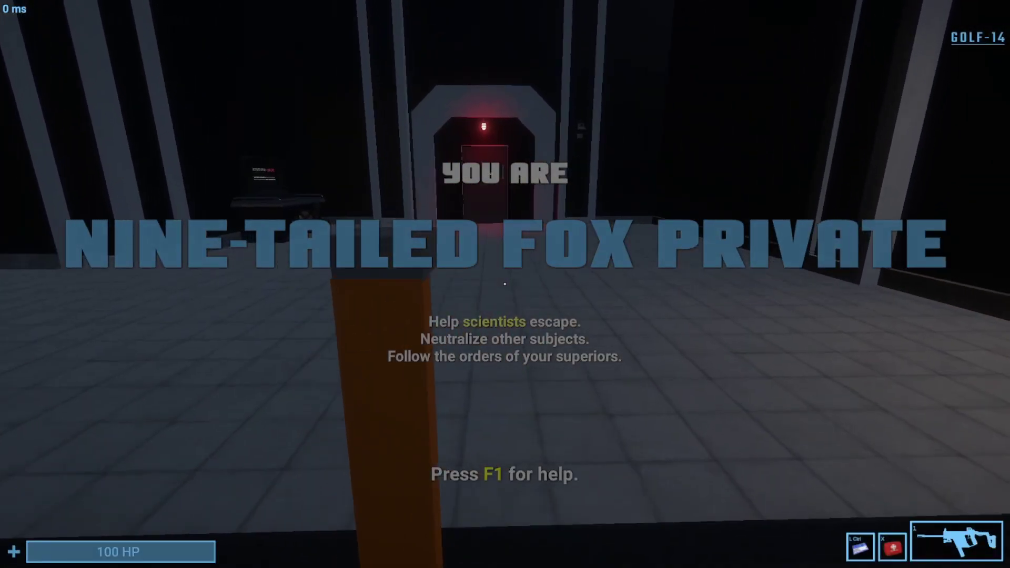
{"action": "key", "text": "grave"}
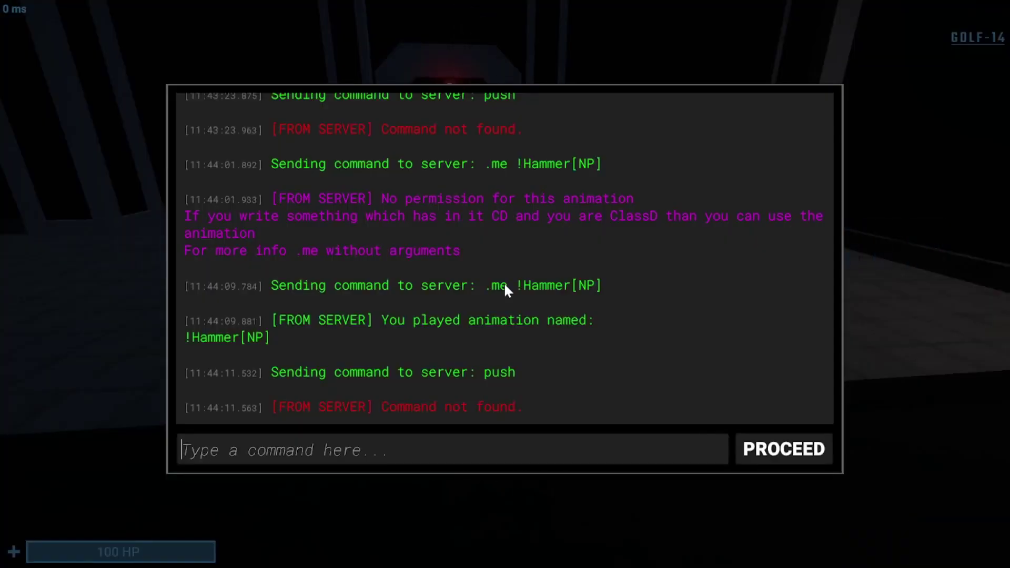
{"action": "key", "text": "alt+Tab"}
{"action": "key", "text": "alt+Tab"}
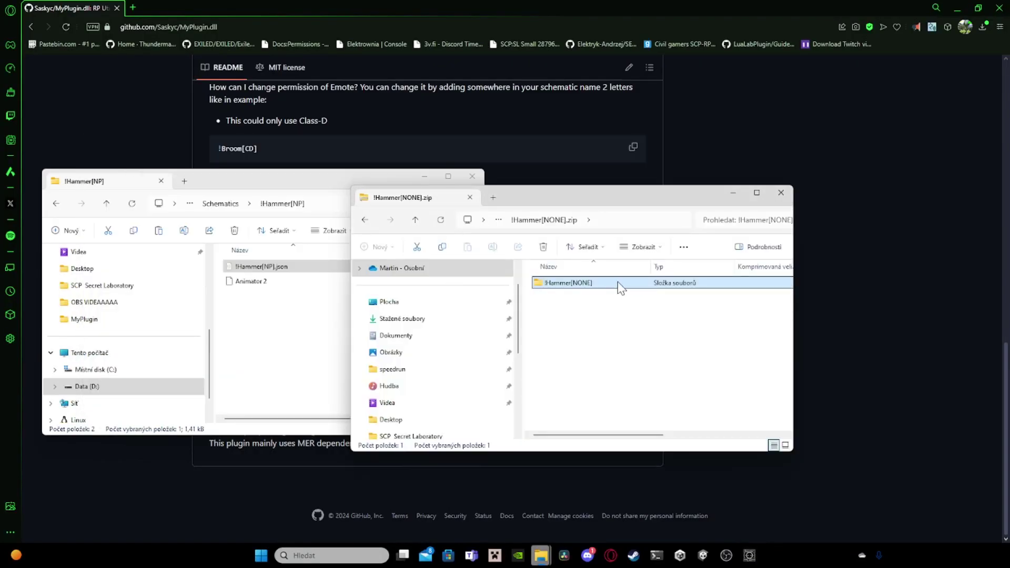
{"action": "right_click", "coordinate": [618, 282]}
{"action": "left_click", "coordinate": [303, 289]}
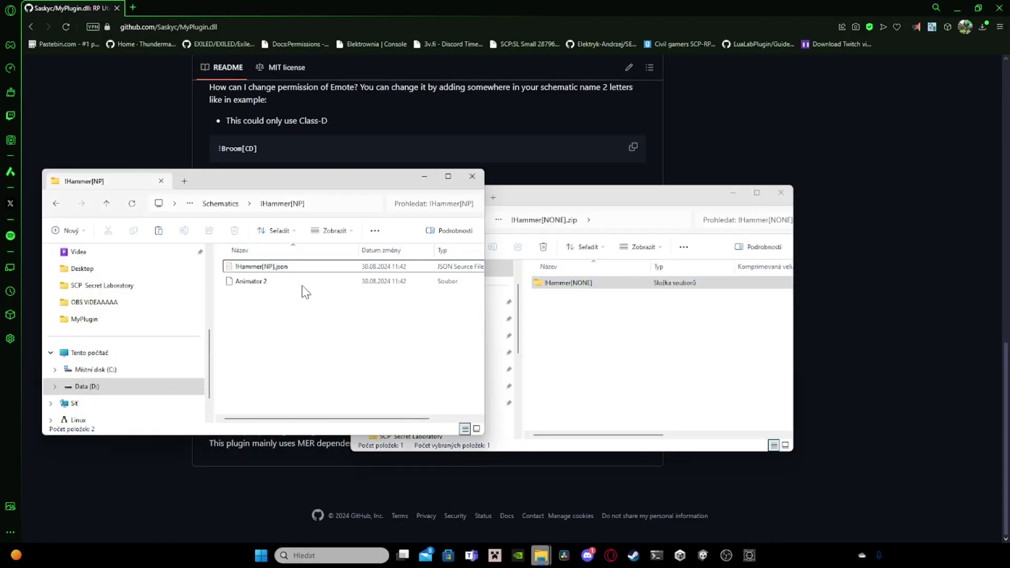
{"action": "left_click", "coordinate": [749, 555]}
{"action": "key", "text": "m"}
{"action": "key", "text": "alt+Tab"}
Highlight the [NC] NTF Captain entry in the README and extend the permission code in the !Hammer[NP].json file name with another NTF code
{"action": "left_click", "coordinate": [264, 154]}
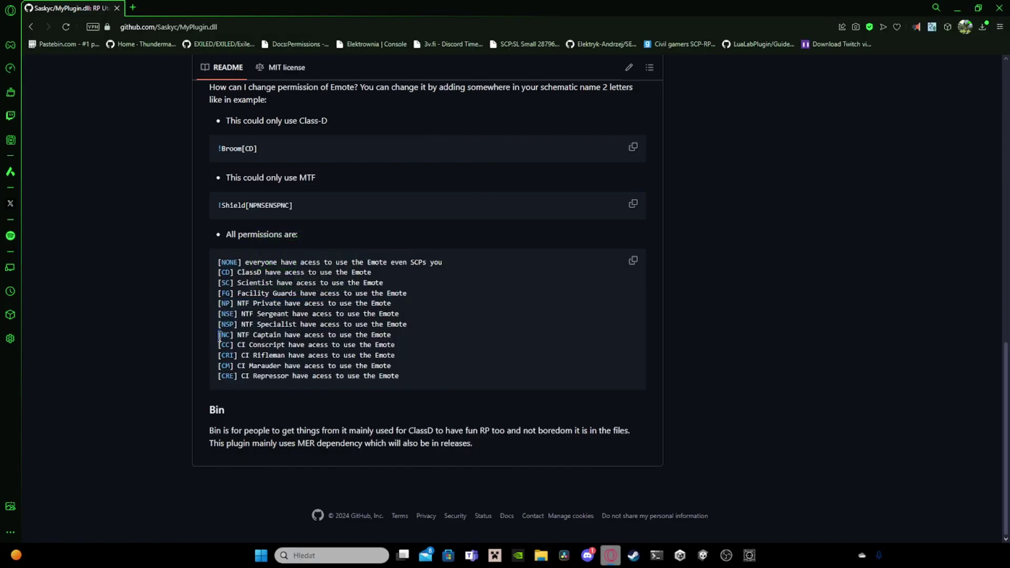
{"action": "left_click_drag", "start_coordinate": [219, 336], "coordinate": [430, 333]}
{"action": "key", "text": "alt+Tab"}
{"action": "left_click", "coordinate": [304, 268]}
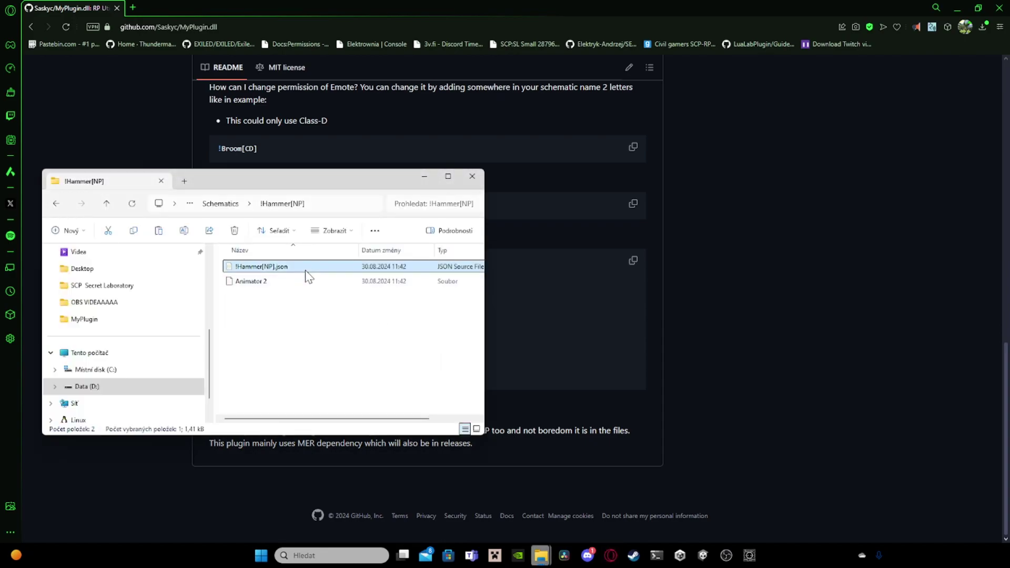
{"action": "right_click", "coordinate": [305, 270]}
{"action": "left_click", "coordinate": [366, 281]}
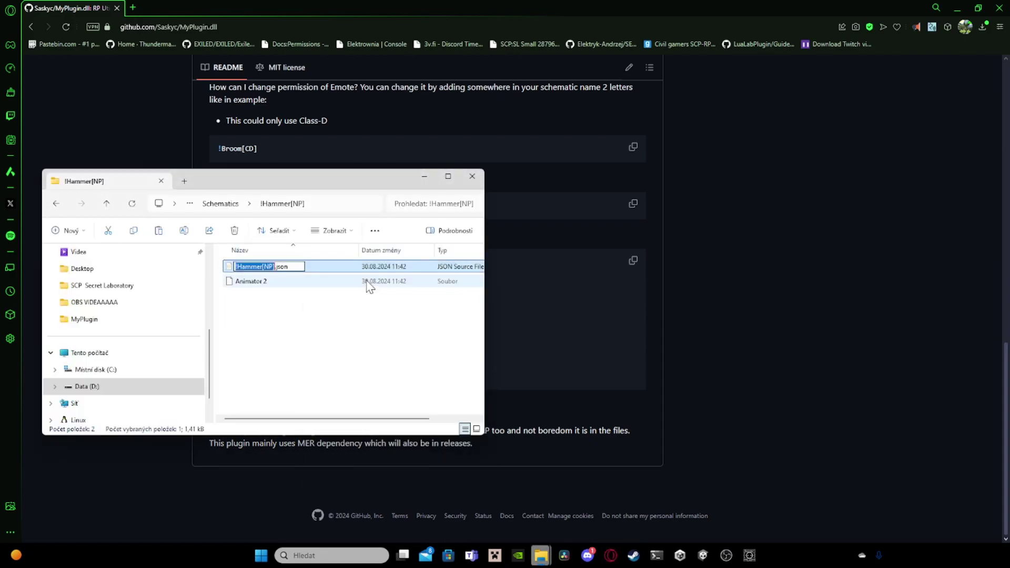
{"action": "key", "text": "Right"}
{"action": "key", "text": "Return"}
Go back to the Schematics folder and extend the !Hammer[NP] folder's permission code with a second NTF code after NP
{"action": "key", "text": "BackSpace"}
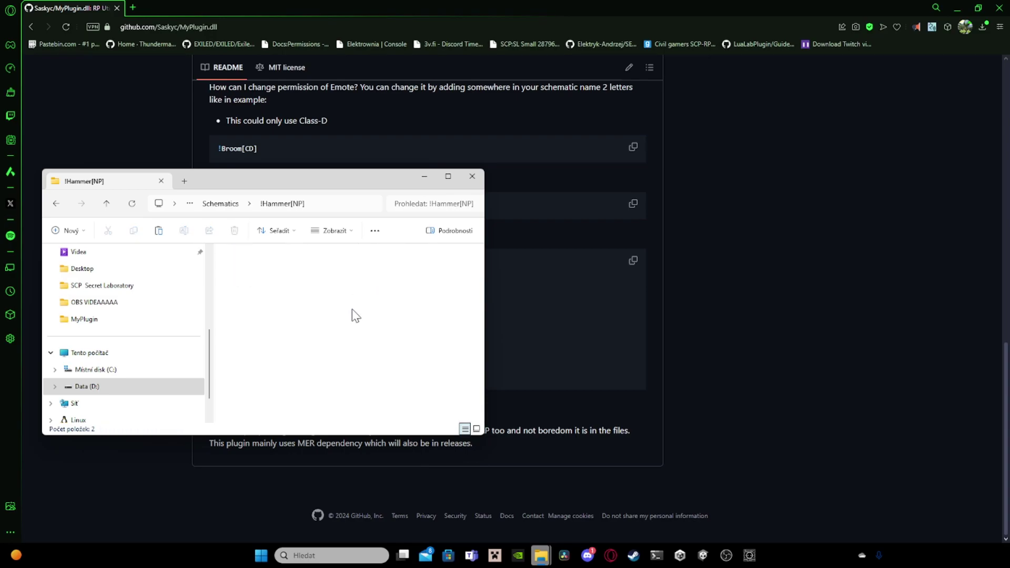
{"action": "right_click", "coordinate": [275, 312]}
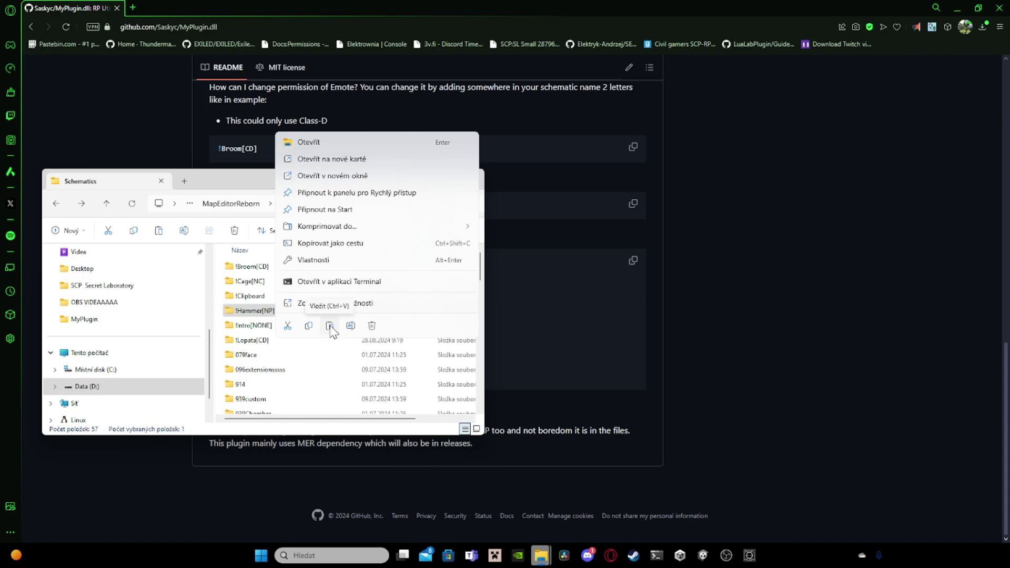
{"action": "left_click", "coordinate": [351, 325]}
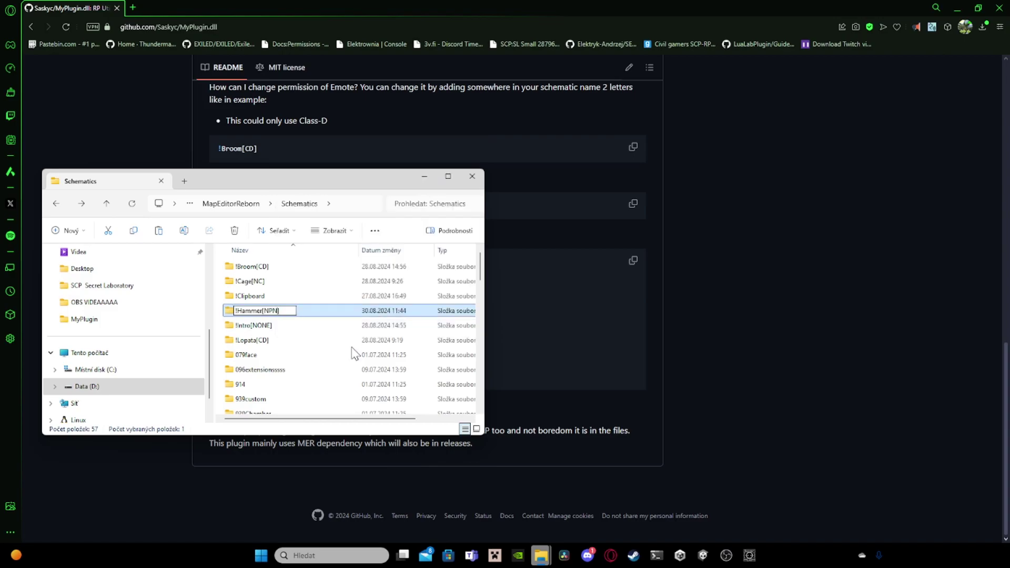
{"action": "key", "text": "Return"}
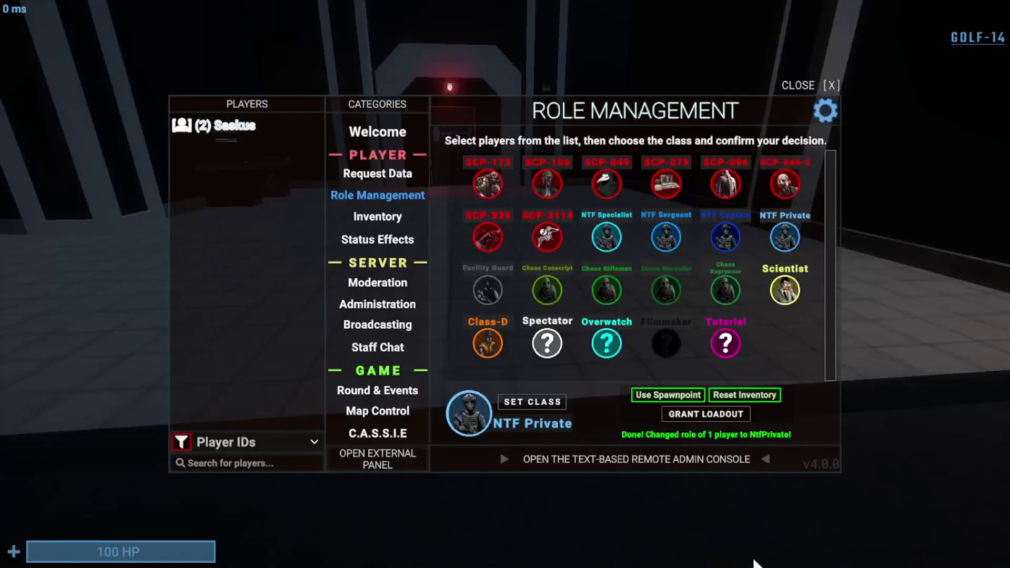
Return to the game and change the player's class to NTF Sergeant
{"action": "left_click", "coordinate": [678, 239]}
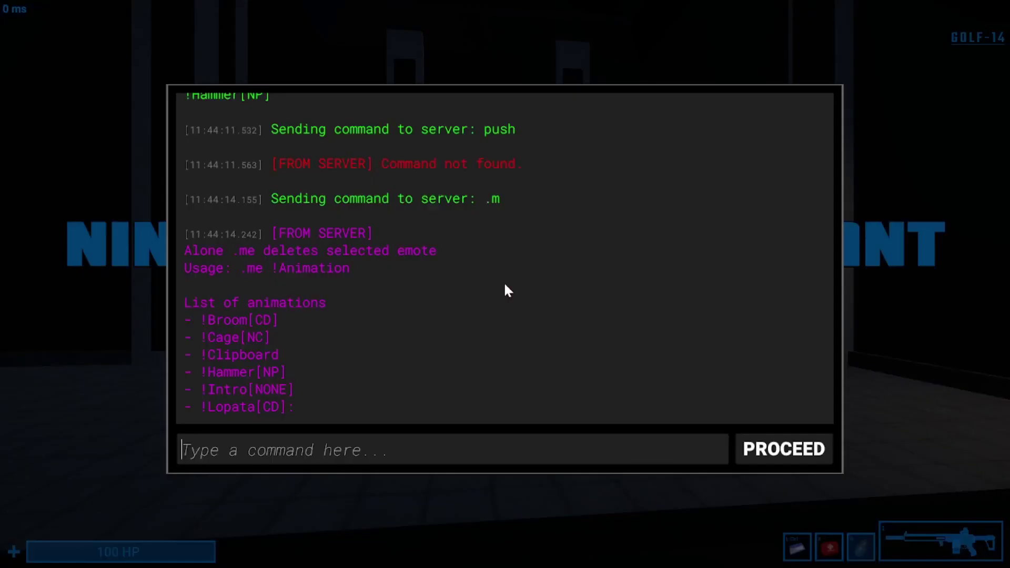
Try the .me !Hammer[NPNC] emote command in the game console as NTF Sergeant
{"action": "type", "text": ".!Ha"}
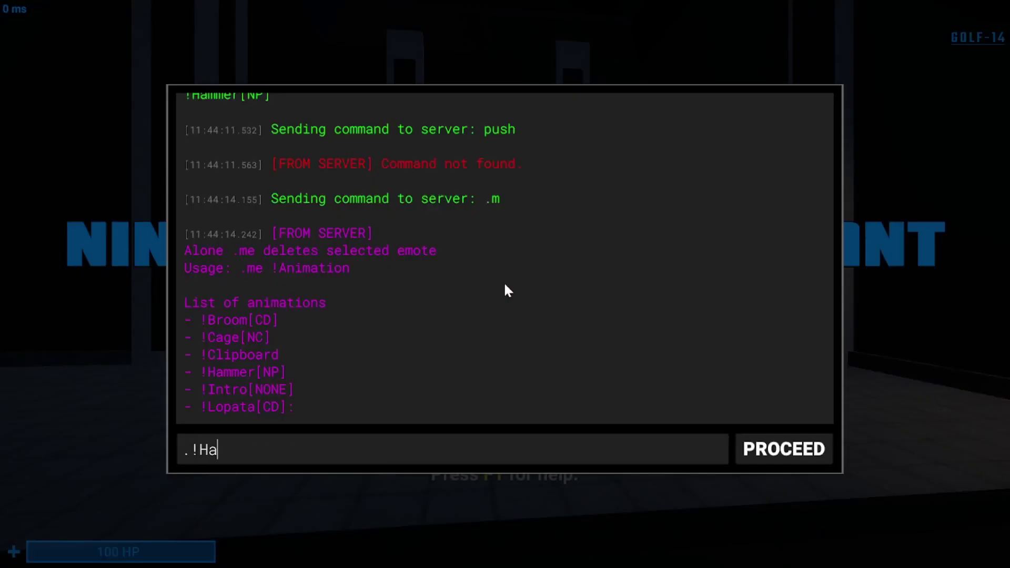
{"action": "key", "text": "BackSpace"}
{"action": "key", "text": "BackSpace"}
{"action": "key", "text": "BackSpace"}
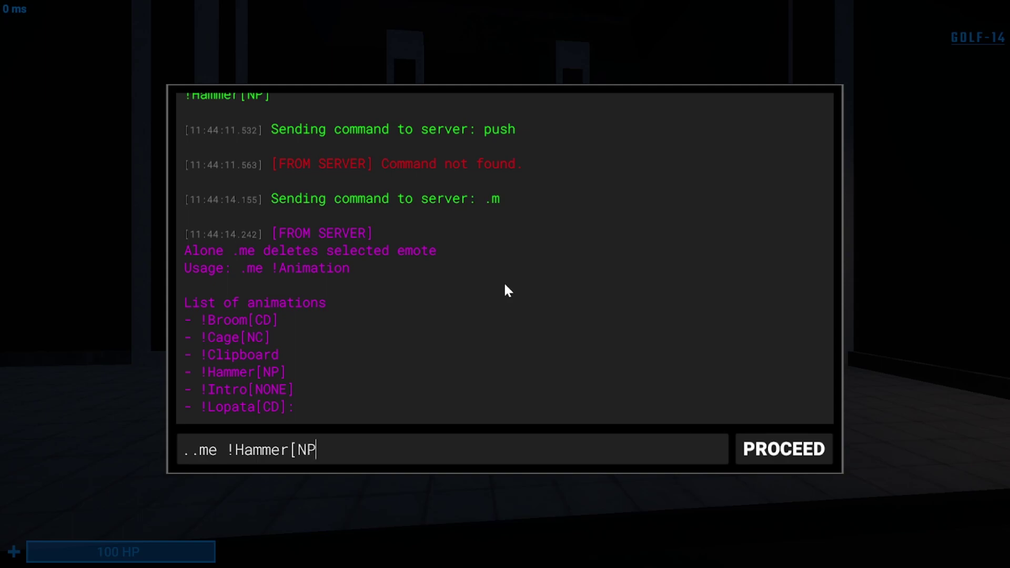
{"action": "type", "text": "]"}
{"action": "key", "text": "Return"}
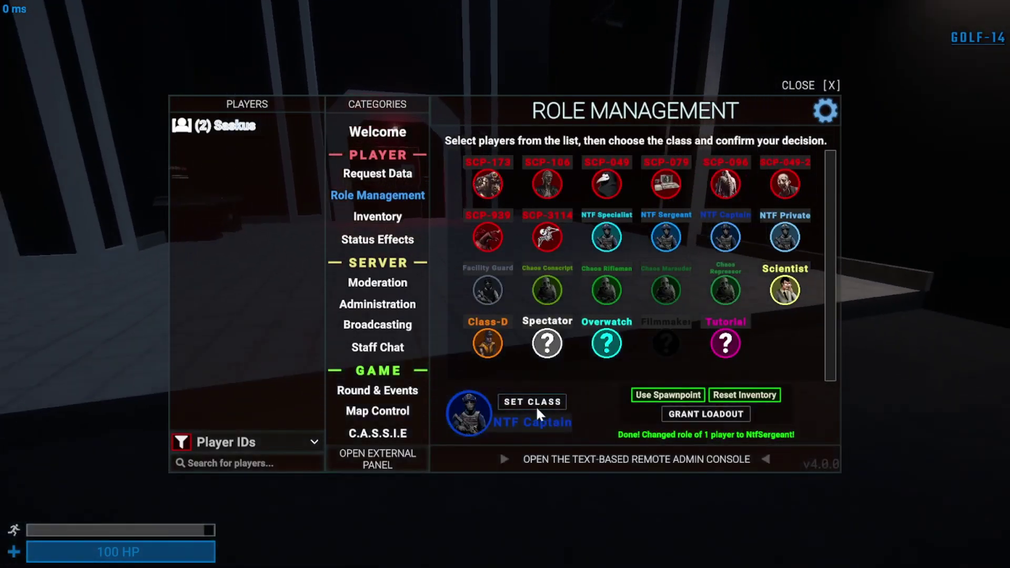
Change the player's class to NTF Captain and rerun the .me !Hammer[NPNC] emote command
{"action": "left_click", "coordinate": [533, 402]}
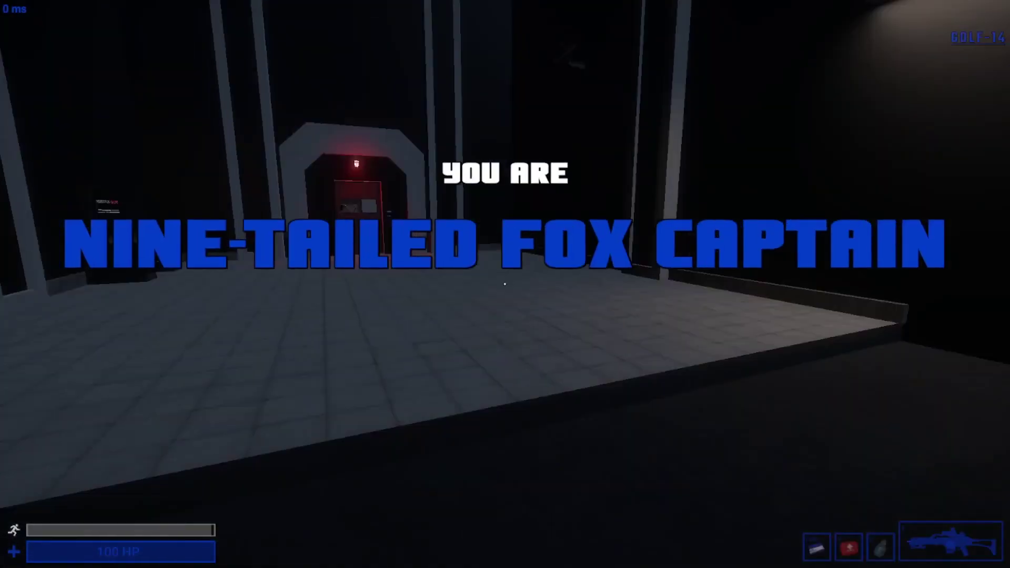
{"action": "key", "text": "grave"}
{"action": "type", "text": ".push"}
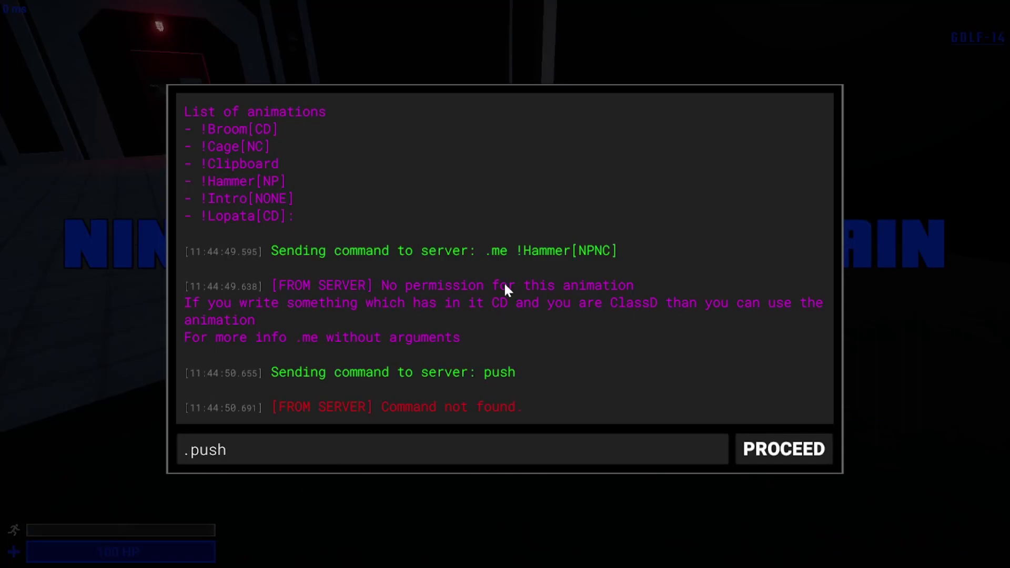
{"action": "key", "text": "Up"}
{"action": "key", "text": "Return"}
{"action": "key", "text": "grave"}
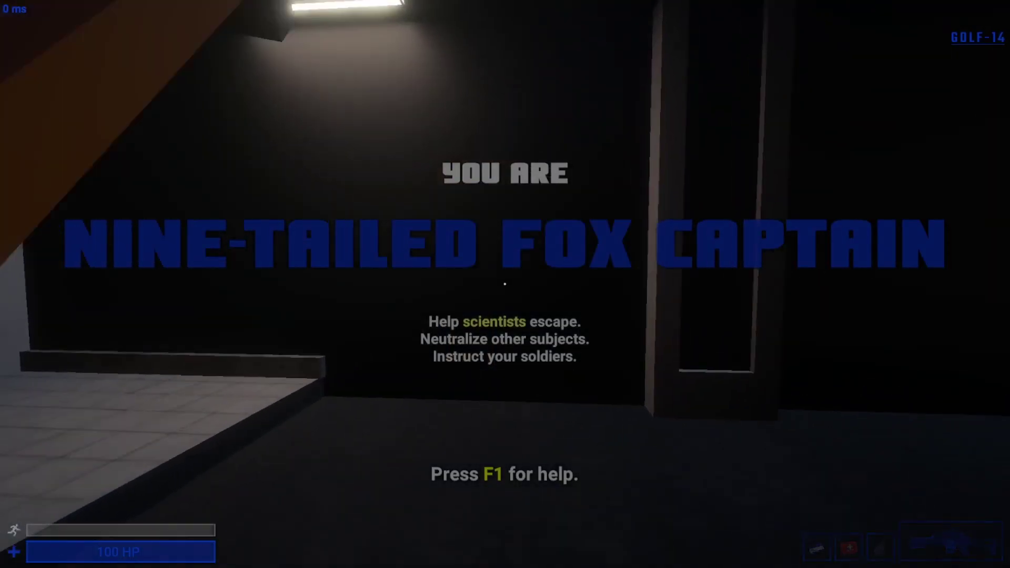
{"action": "key", "text": "shift+w"}
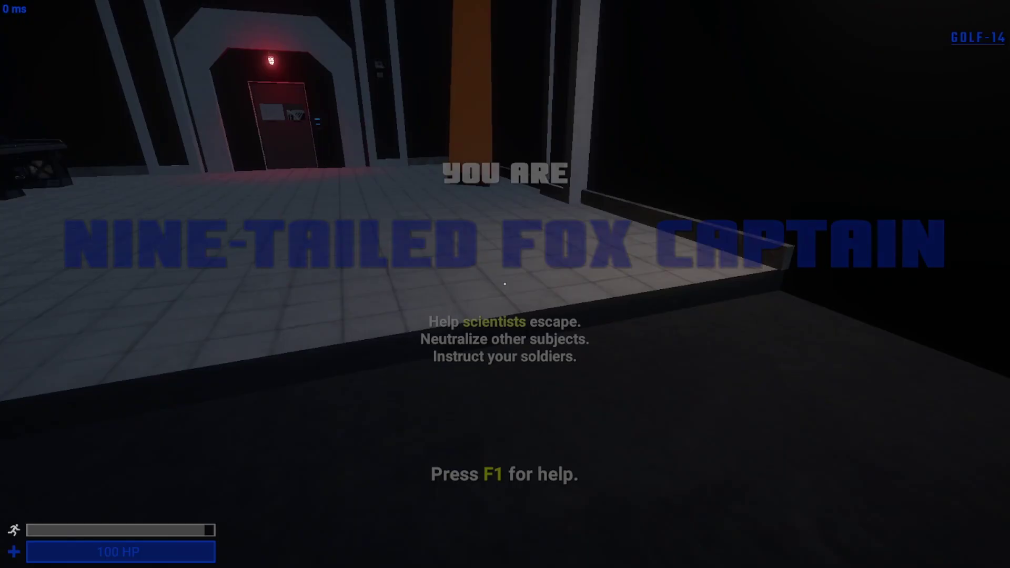
Clear the active hammer emote with the .m console command
{"action": "key", "text": "grave"}
{"action": "type", "text": ".m"}
{"action": "key", "text": "Return"}
Switch to the README in Opera, highlight the permission codes from [NONE] to [CRE], and review the Custom Emotes section
{"action": "key", "text": "alt+Tab"}
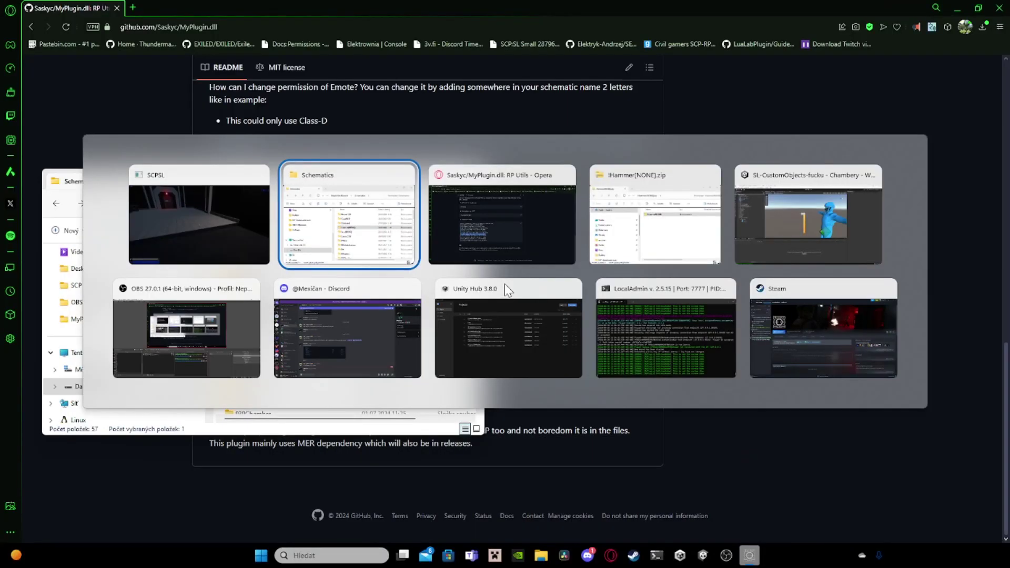
{"action": "key", "text": "alt+Tab"}
{"action": "left_click_drag", "start_coordinate": [438, 383], "coordinate": [199, 262]}
{"action": "left_click", "coordinate": [198, 261]}
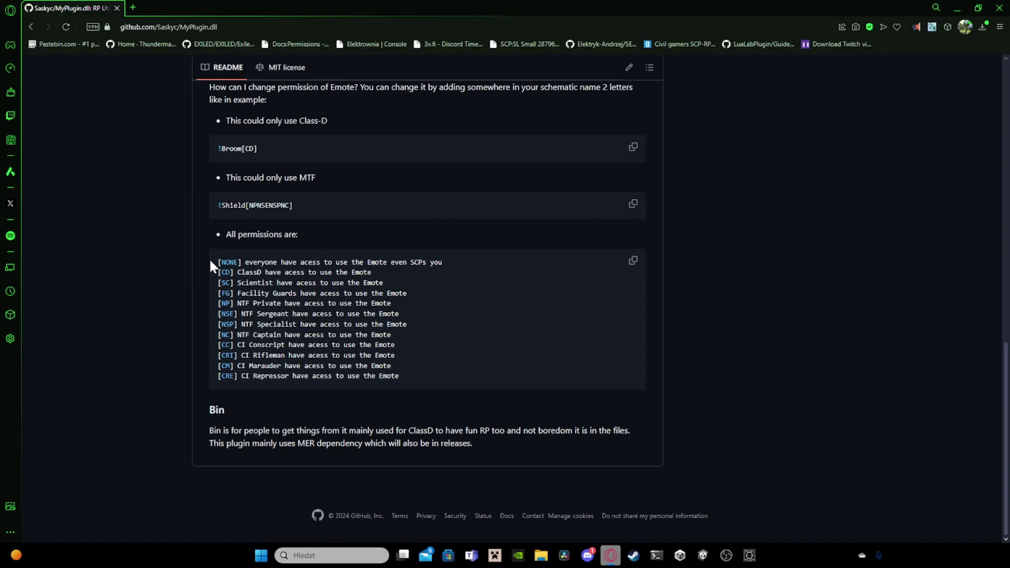
{"action": "mouse_move", "coordinate": [210, 261]}
{"action": "left_mouse_down"}
{"action": "mouse_move", "coordinate": [434, 375]}
{"action": "mouse_move", "coordinate": [205, 270]}
{"action": "left_mouse_up"}
{"action": "left_click", "coordinate": [434, 376]}
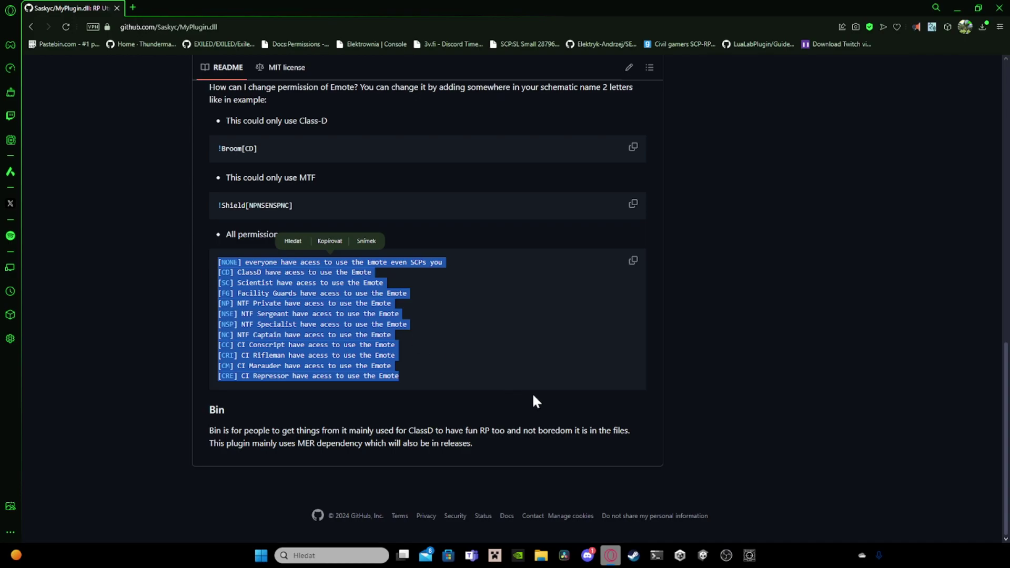
{"action": "scroll", "coordinate": [452, 362], "scroll_direction": "up", "scroll_amount": 3}
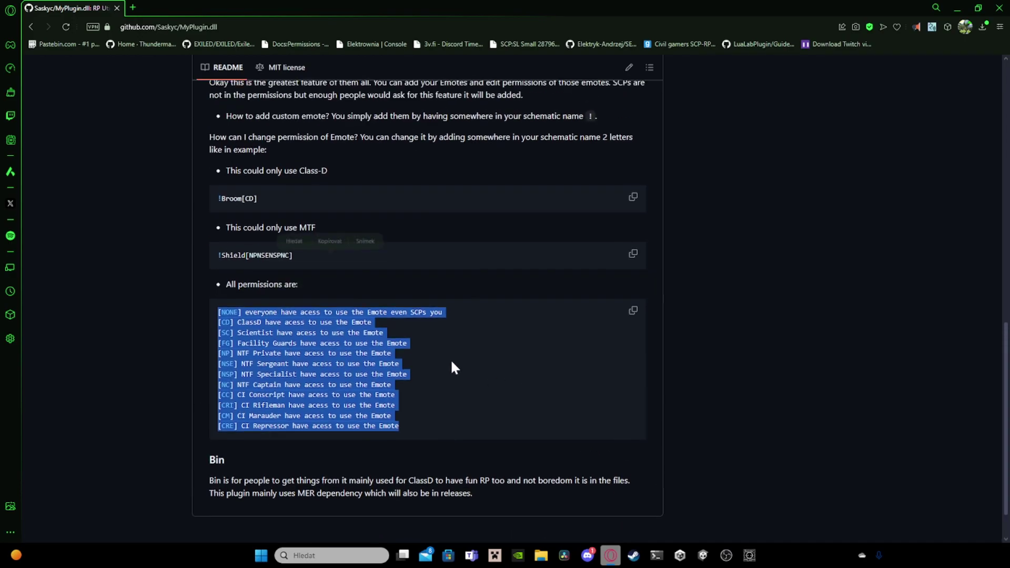
{"action": "left_click", "coordinate": [451, 362]}
{"action": "scroll", "coordinate": [451, 362], "scroll_direction": "up", "scroll_amount": 2}
{"action": "scroll", "coordinate": [452, 362], "scroll_direction": "down", "scroll_amount": 3}
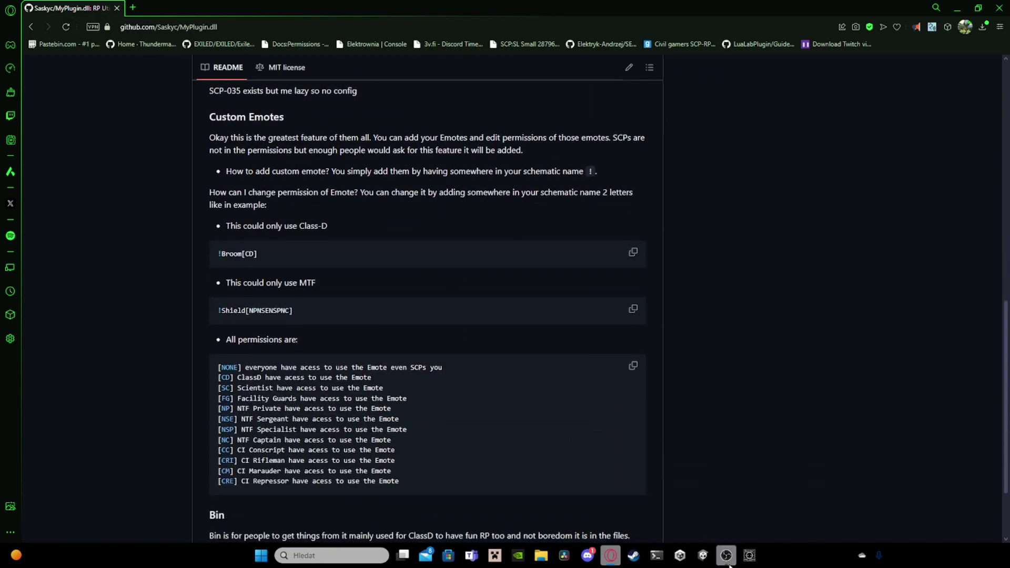